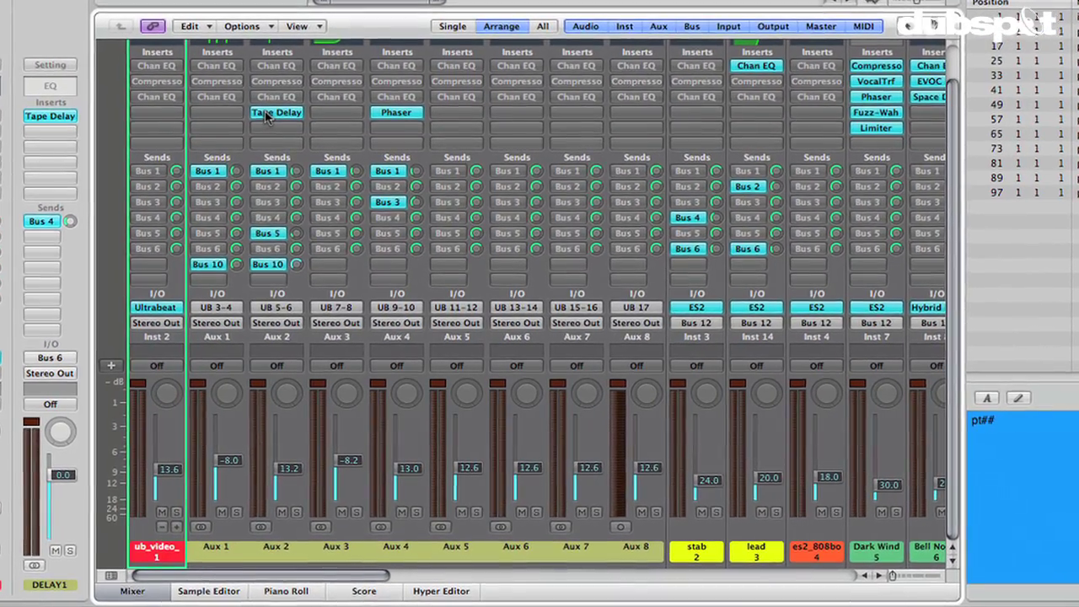
In Ultrabeat, pitch the Layer Snare's osc2 clap sample down to 174.6 Hz
click(164, 309)
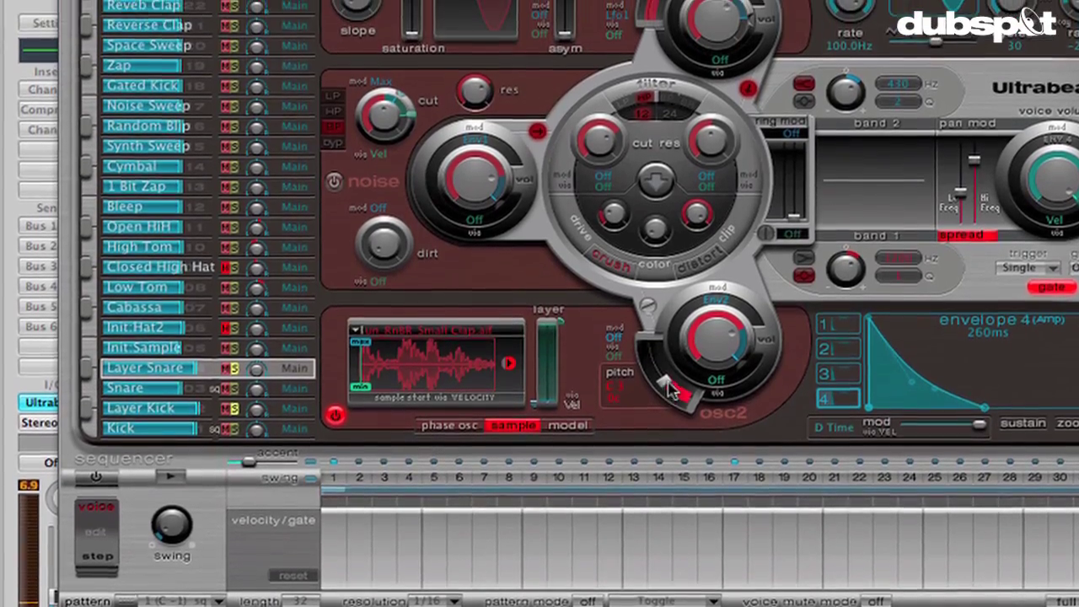
drag(671, 390, 669, 433)
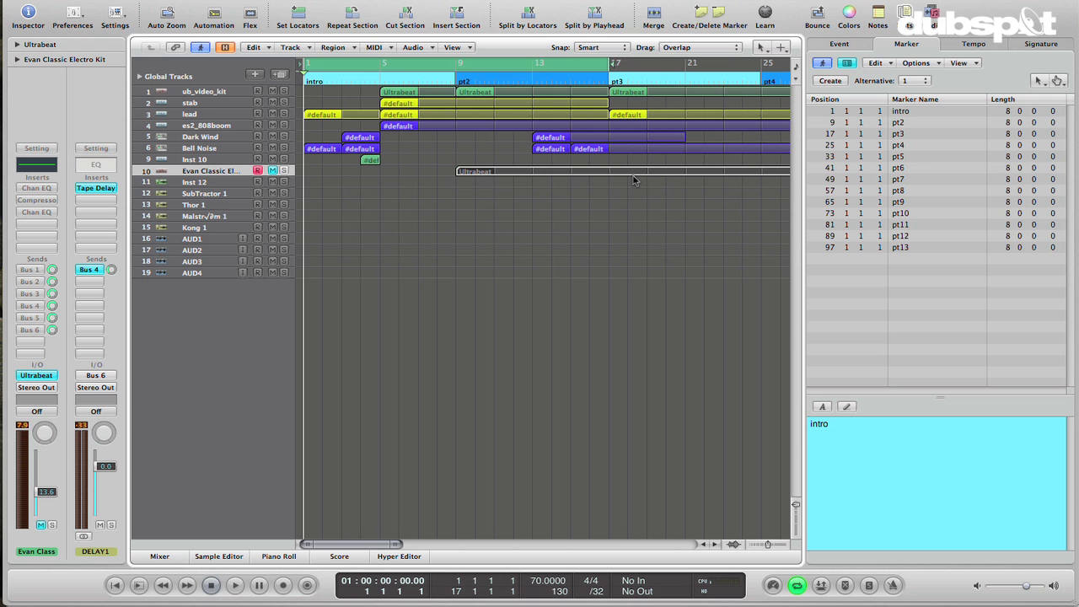
Play, unmute the Evan Classic Electro Kit track, cycle from bar 9, and open its Ultrabeat
key(space)
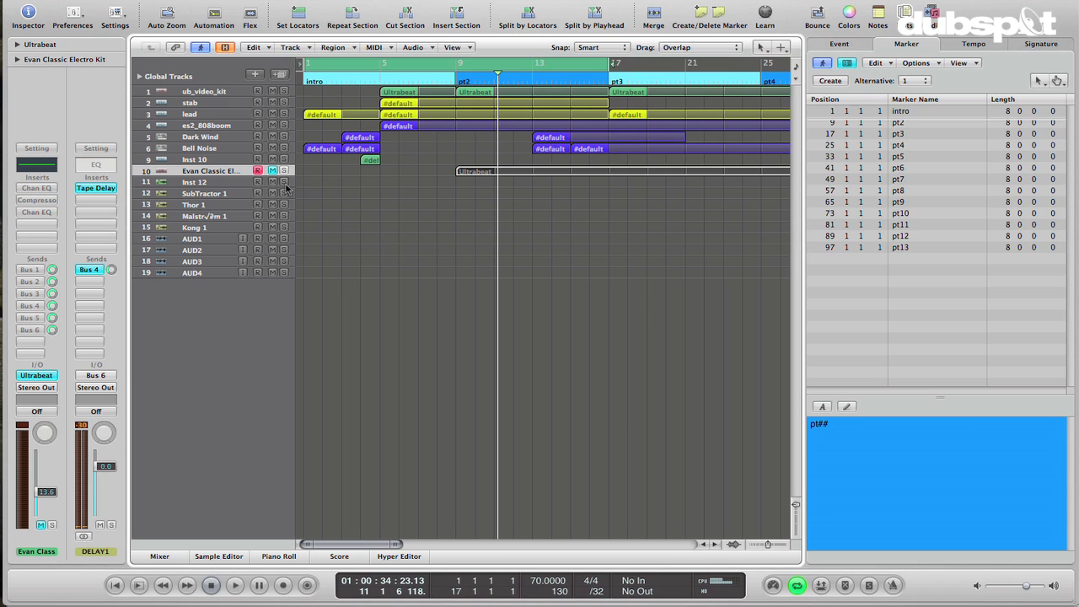
click(272, 171)
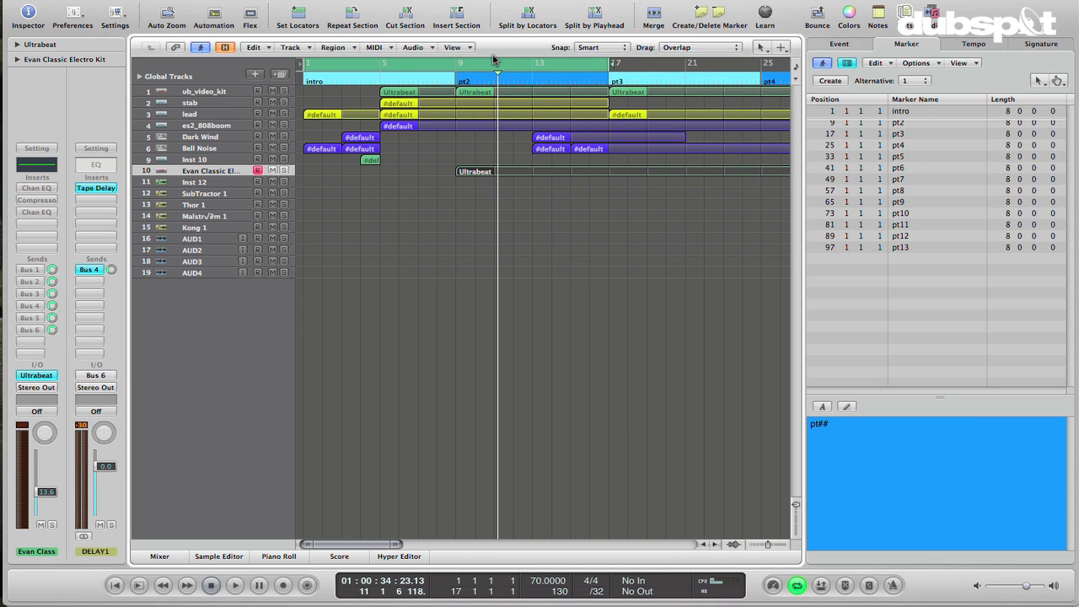
drag(464, 60, 484, 90)
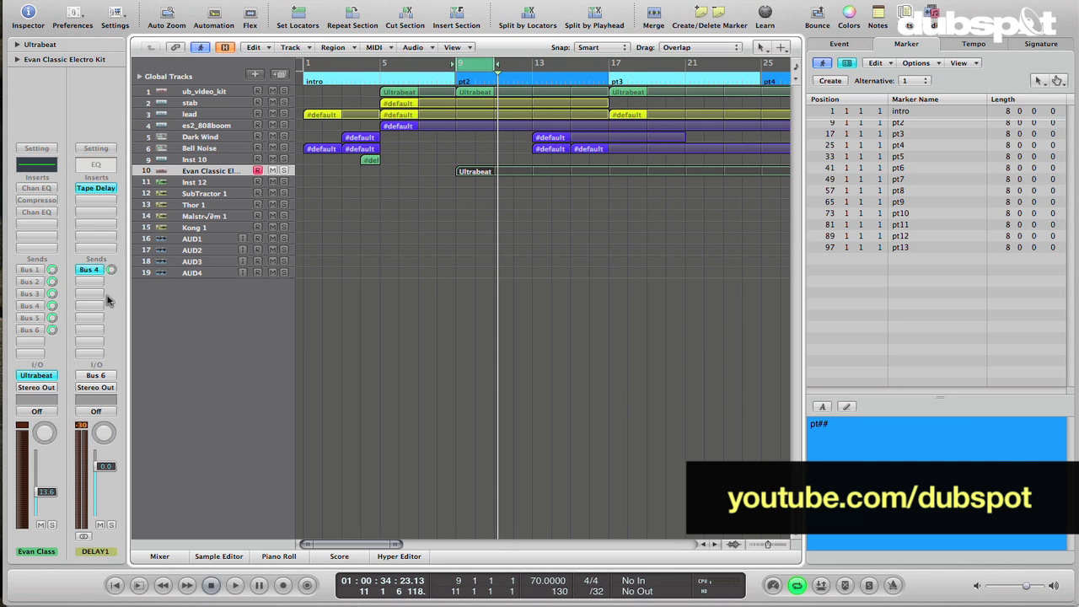
click(37, 376)
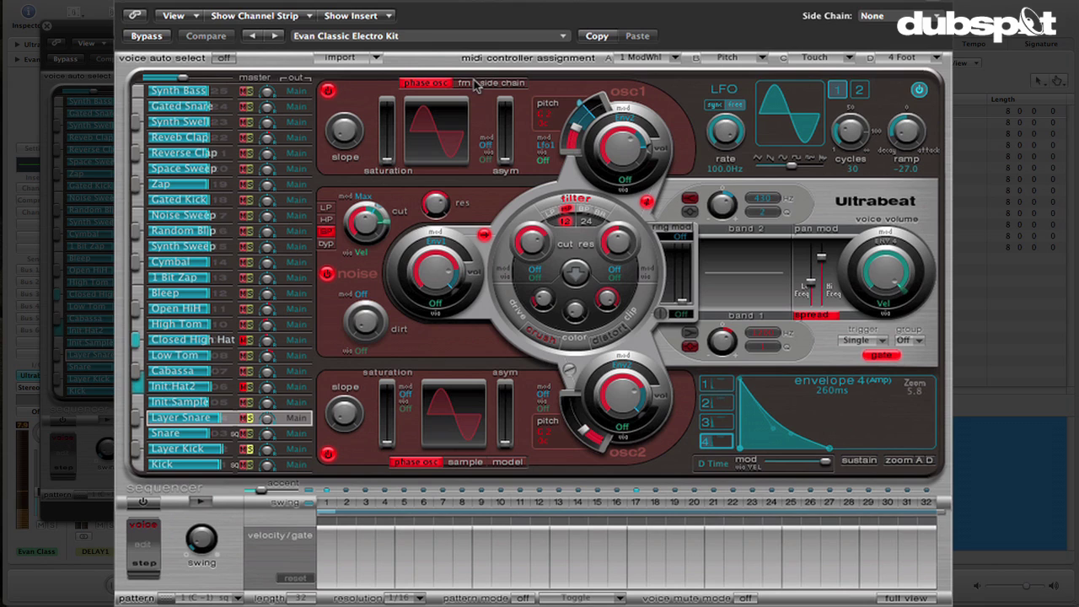
click(137, 451)
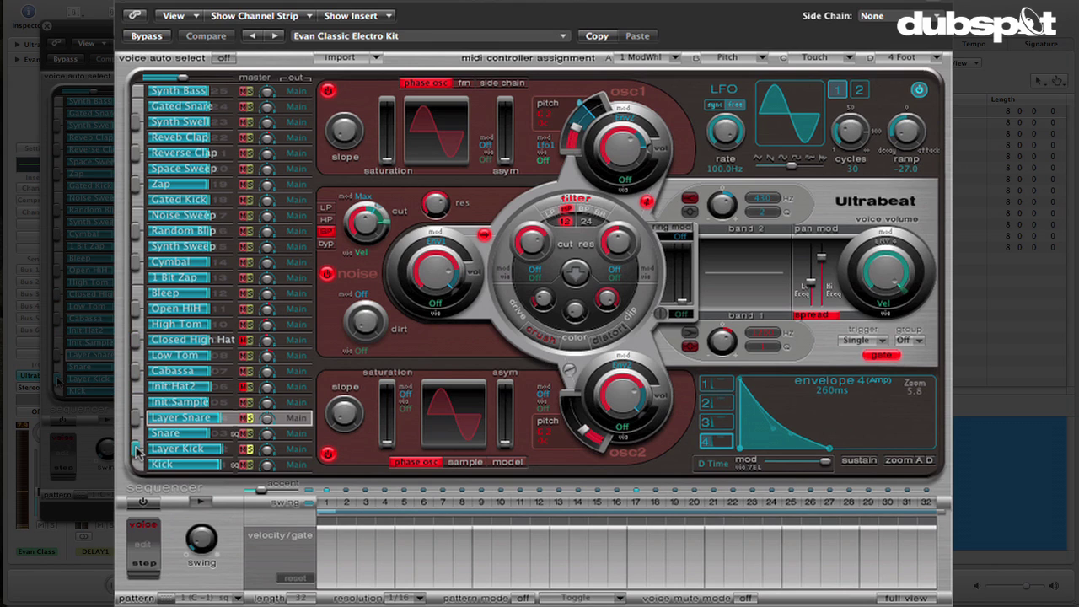
click(136, 418)
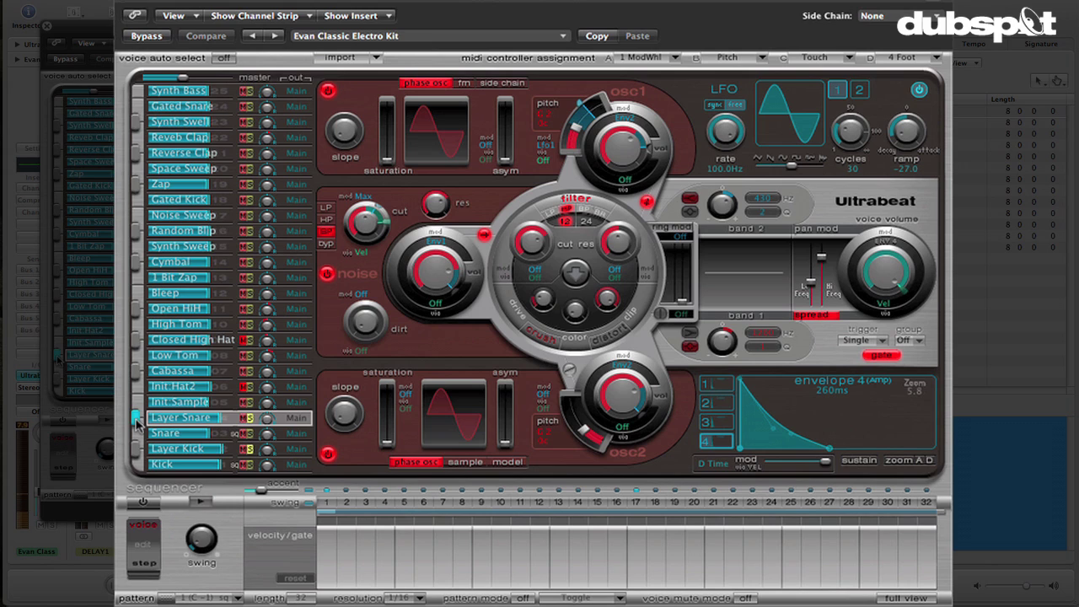
click(136, 419)
click(136, 419)
click(136, 419)
Select the Layer Kick voice in Ultrabeat's voice list
click(231, 449)
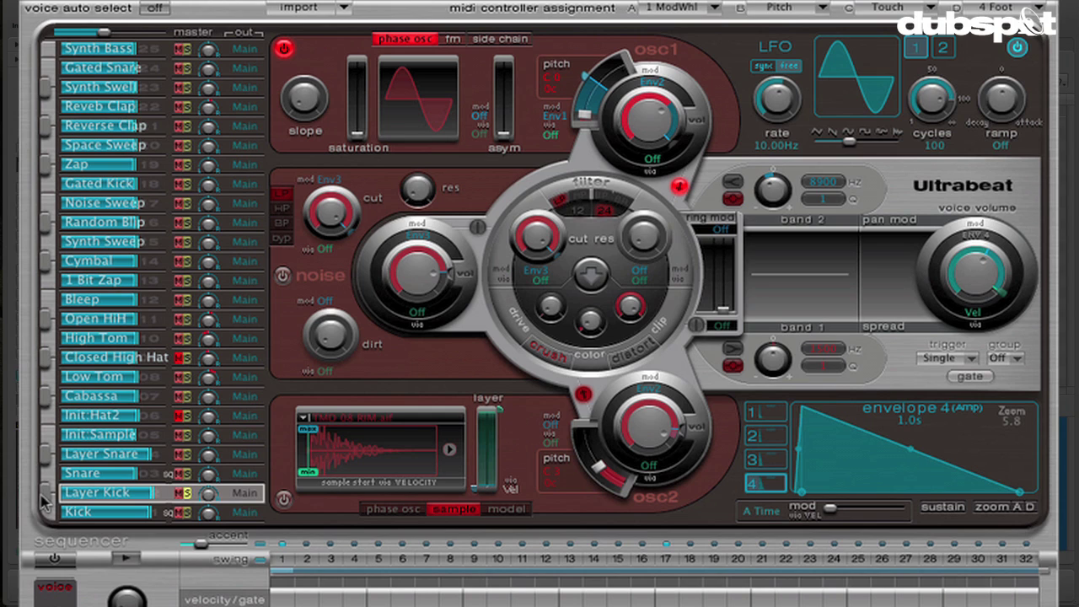
Switch on the Layer Kick's second oscillator in sample mode
click(285, 500)
click(393, 511)
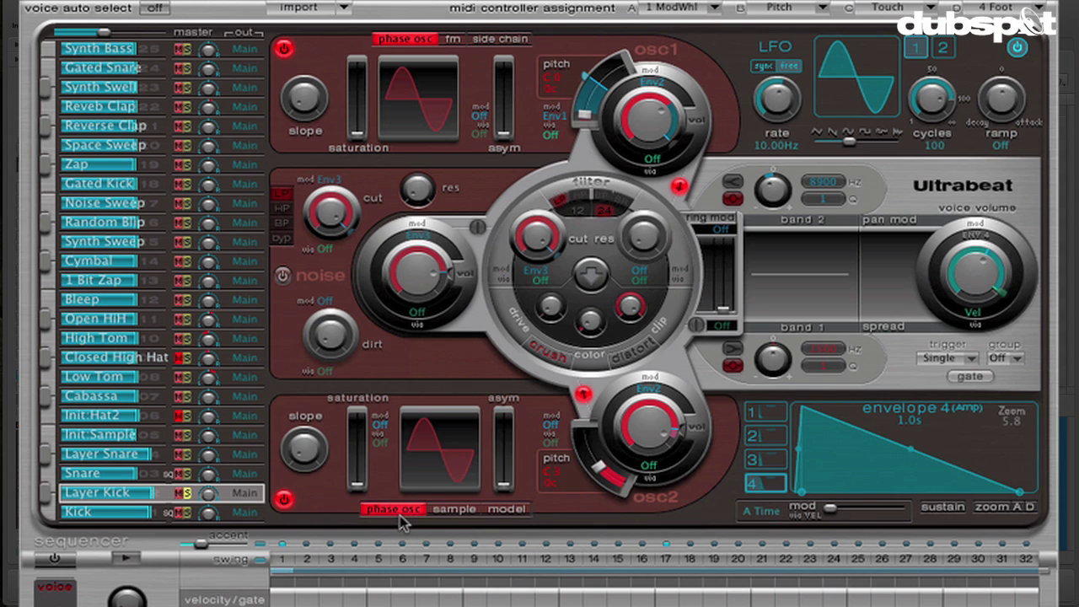
click(459, 510)
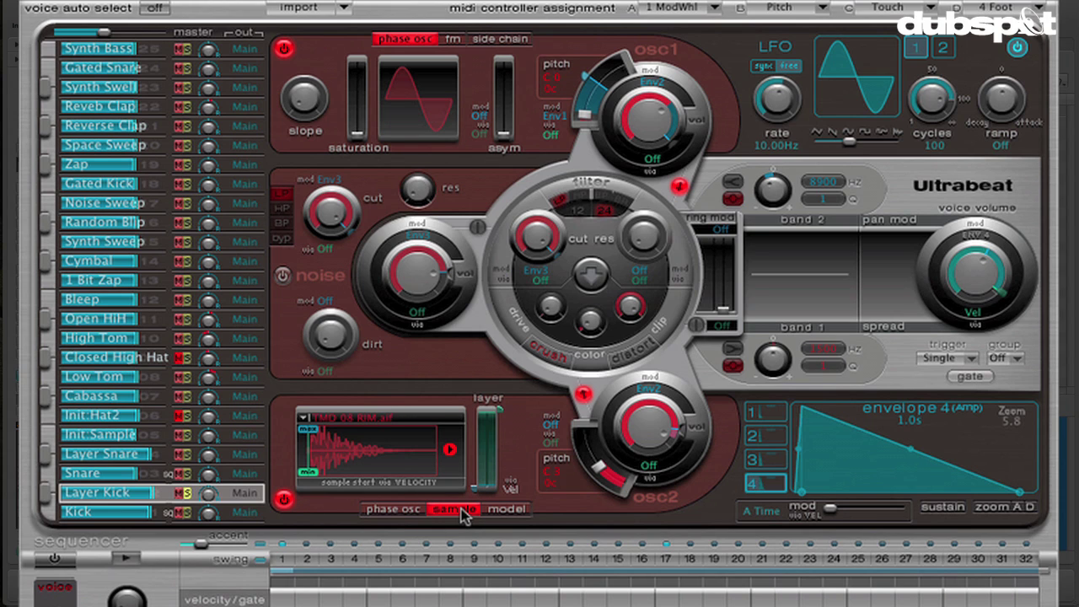
Preview and load un_RnBR_Tight Kick.aif from the RnB Remix Kit folder into oscillator 2
click(302, 417)
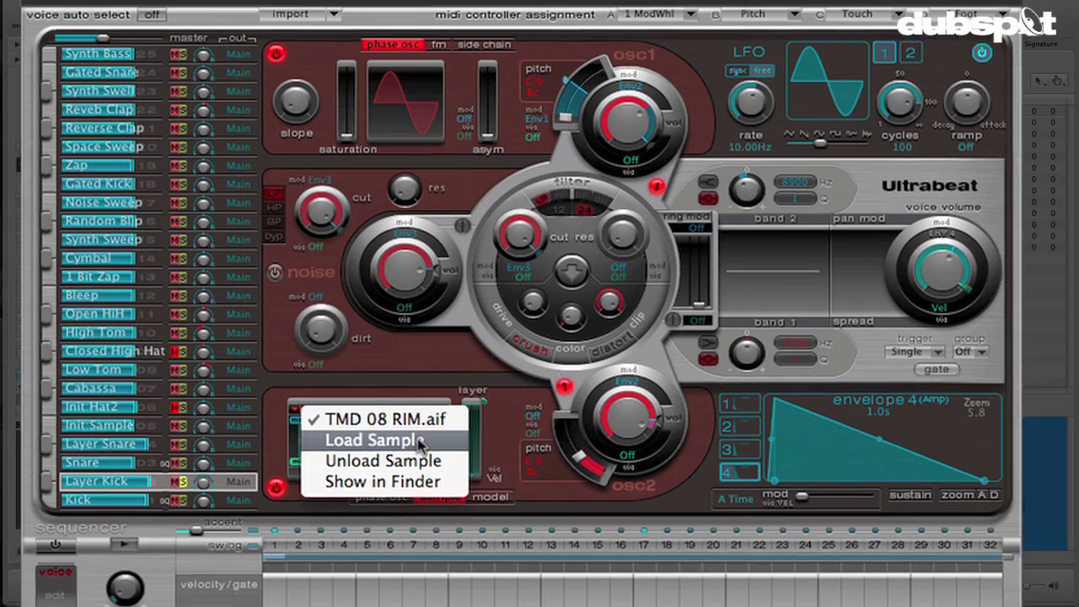
click(432, 445)
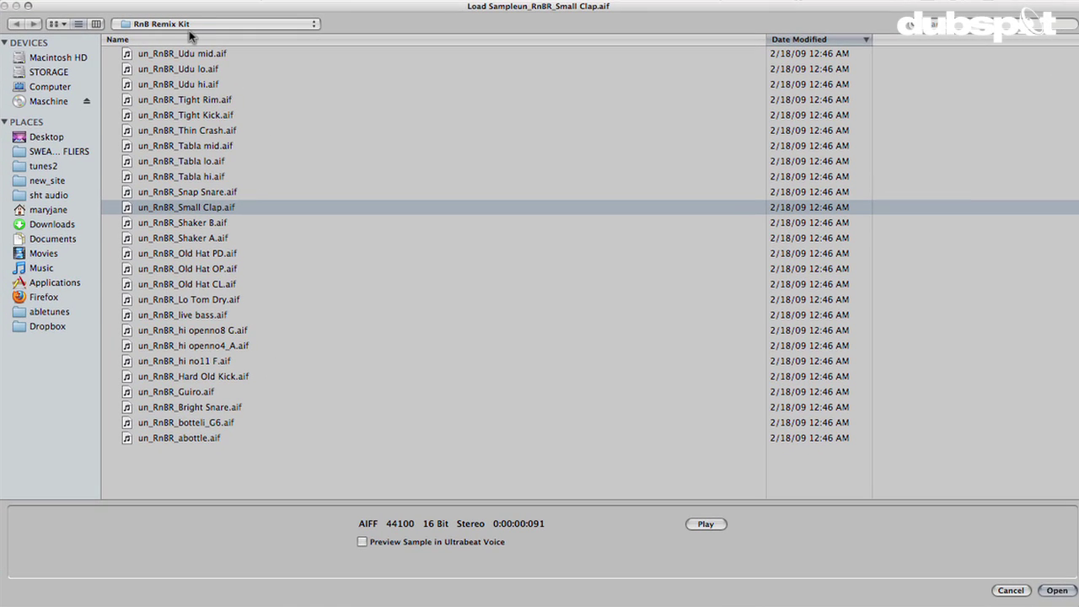
click(188, 25)
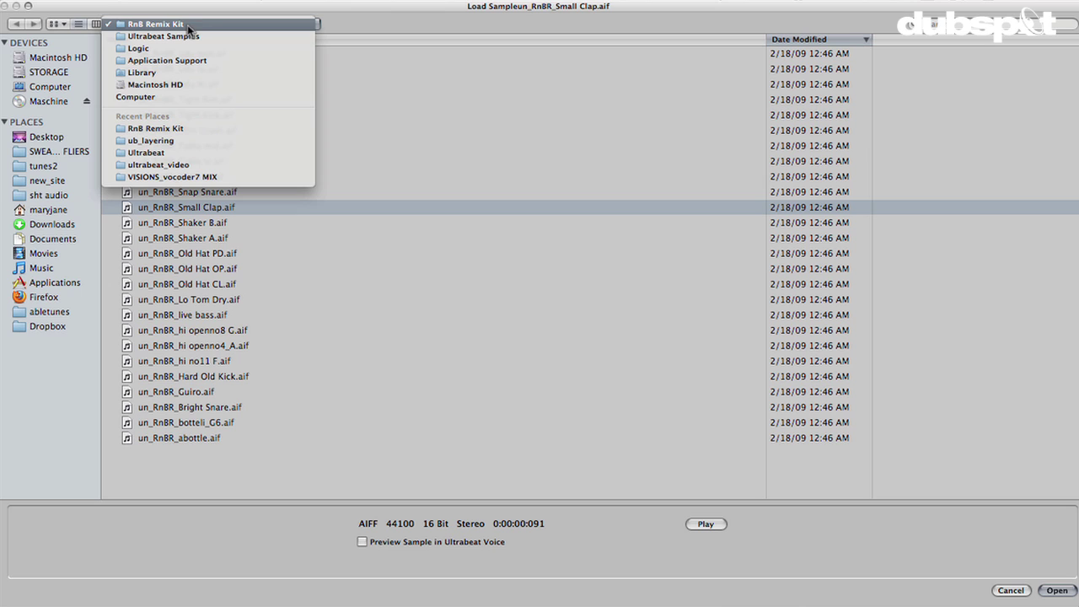
click(203, 20)
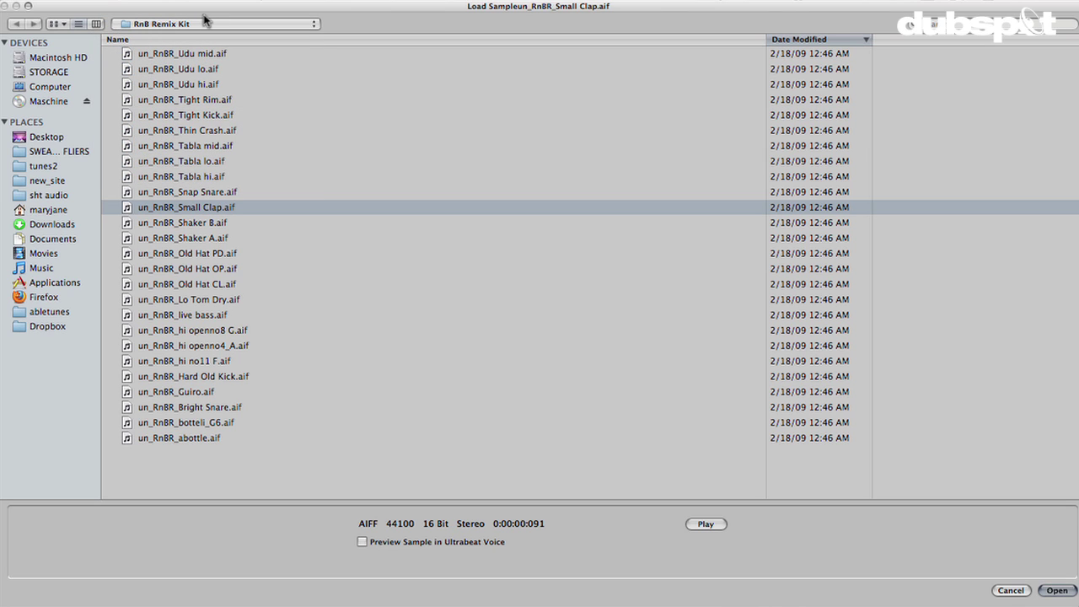
click(218, 115)
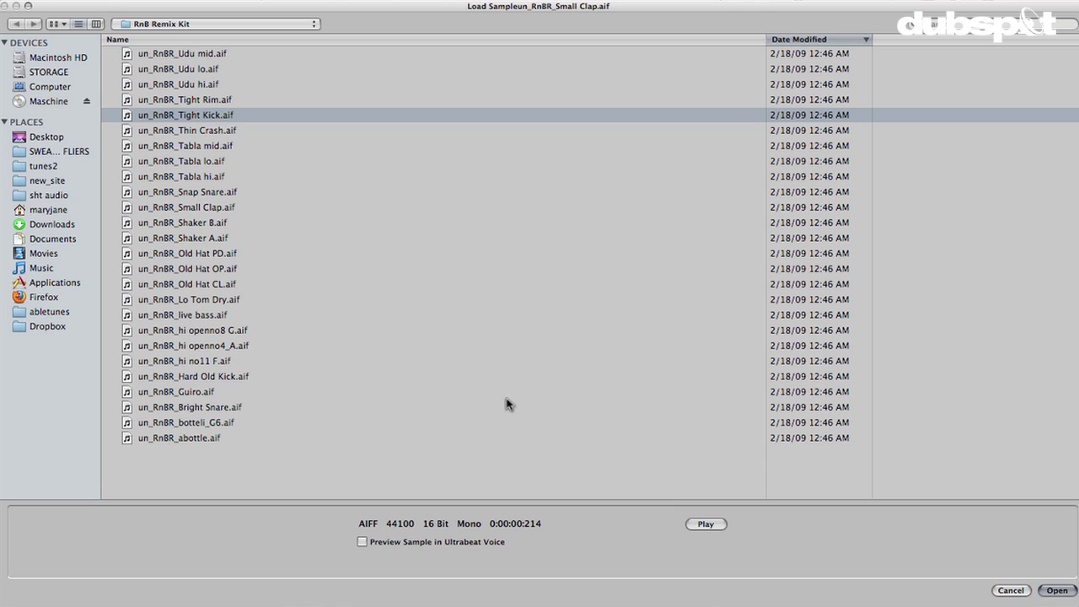
click(699, 526)
click(699, 526)
click(1058, 590)
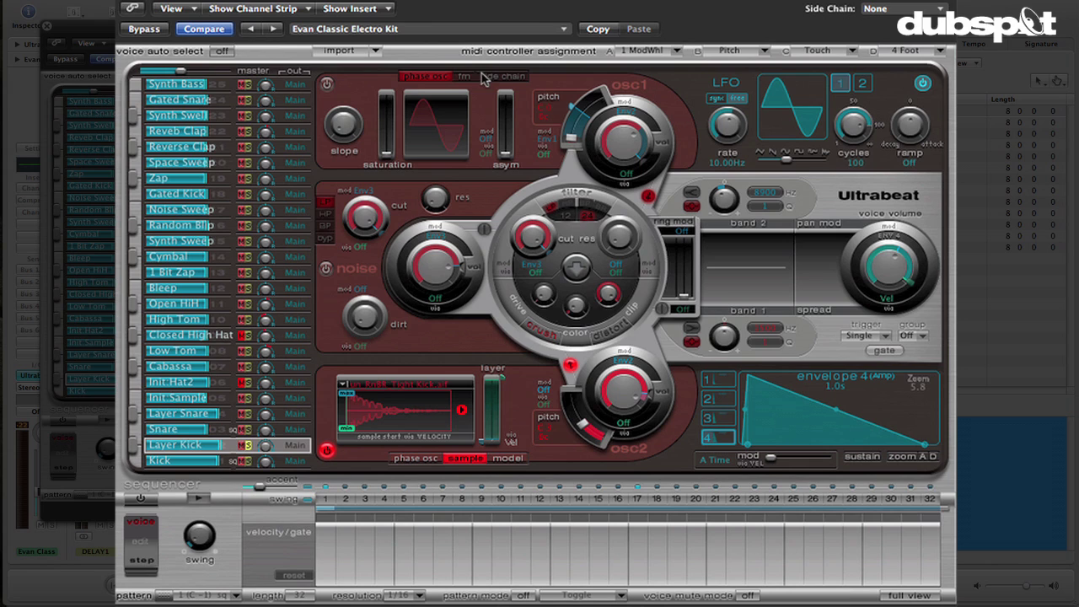
Audition the kick sample, then enable oscillator 1 and audition the layered kick
click(130, 447)
click(130, 447)
click(132, 446)
click(131, 447)
click(131, 447)
click(131, 447)
click(131, 449)
click(328, 85)
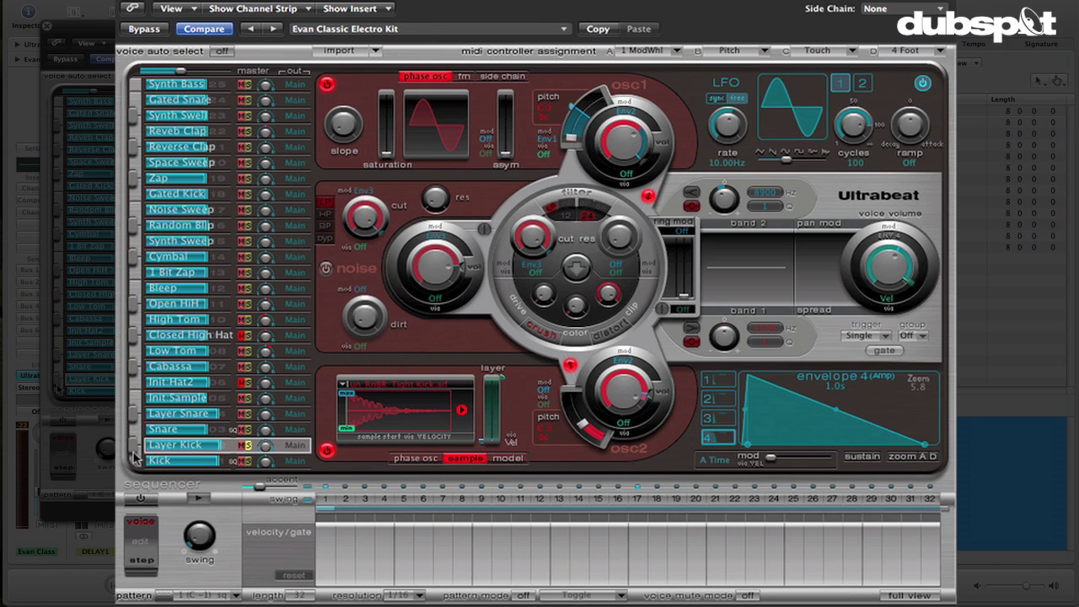
click(132, 449)
click(132, 450)
Try the kick sample pitched down to about 207.7 Hz, then 102.9 Hz, auditioning each
mouse_move(582, 428)
drag(580, 425, 585, 435)
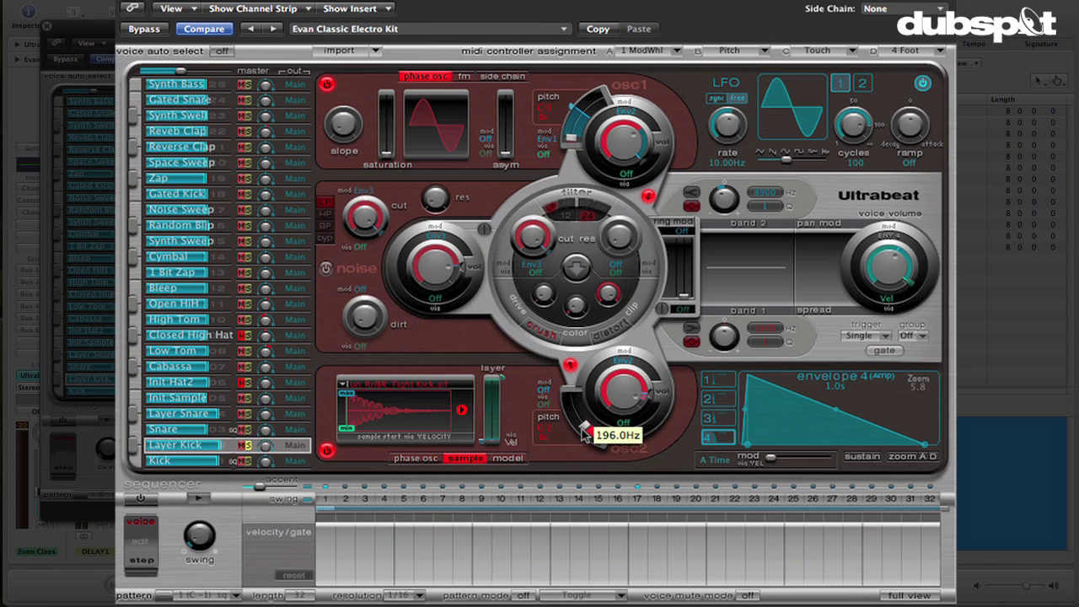
click(133, 447)
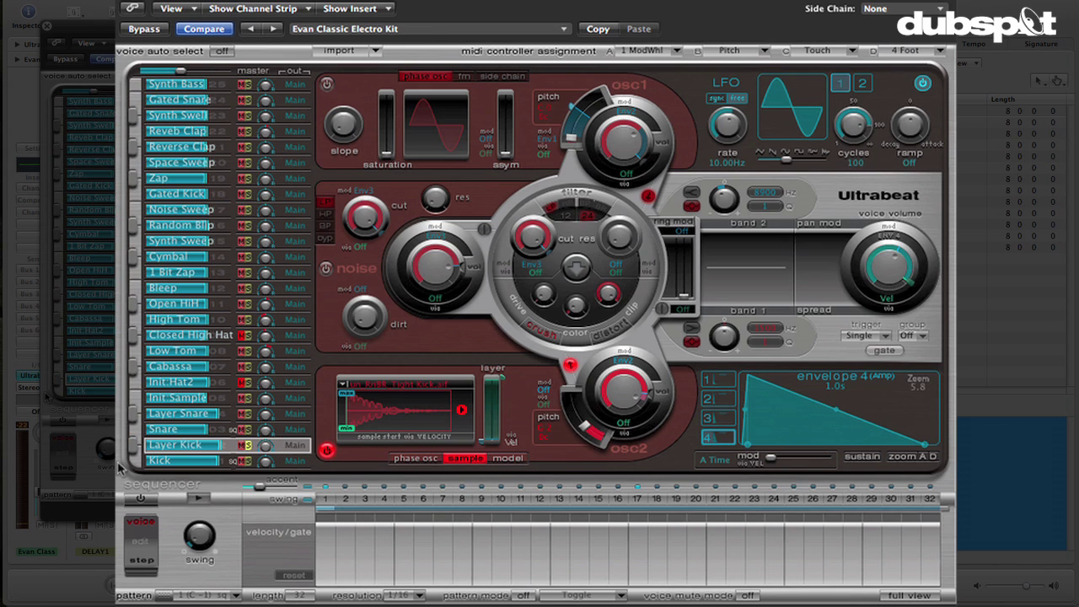
click(134, 446)
click(133, 447)
mouse_move(598, 441)
mouse_down()
mouse_move(602, 428)
mouse_move(611, 453)
mouse_up()
click(132, 447)
Switch oscillator 1 back on and raise the sample pitch to about 185 Hz
click(326, 84)
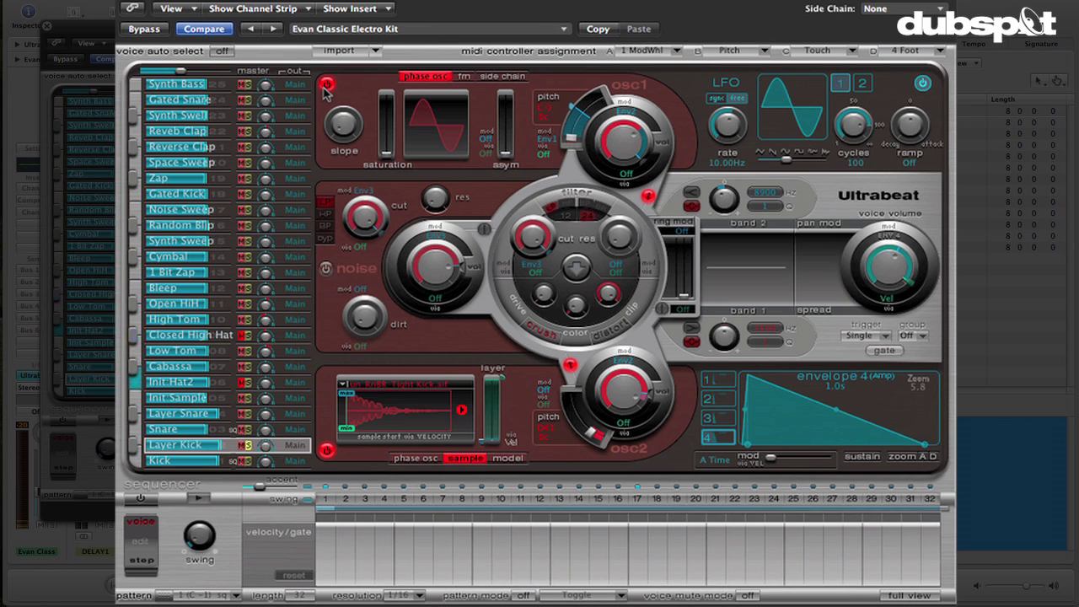
click(590, 428)
drag(588, 428, 577, 414)
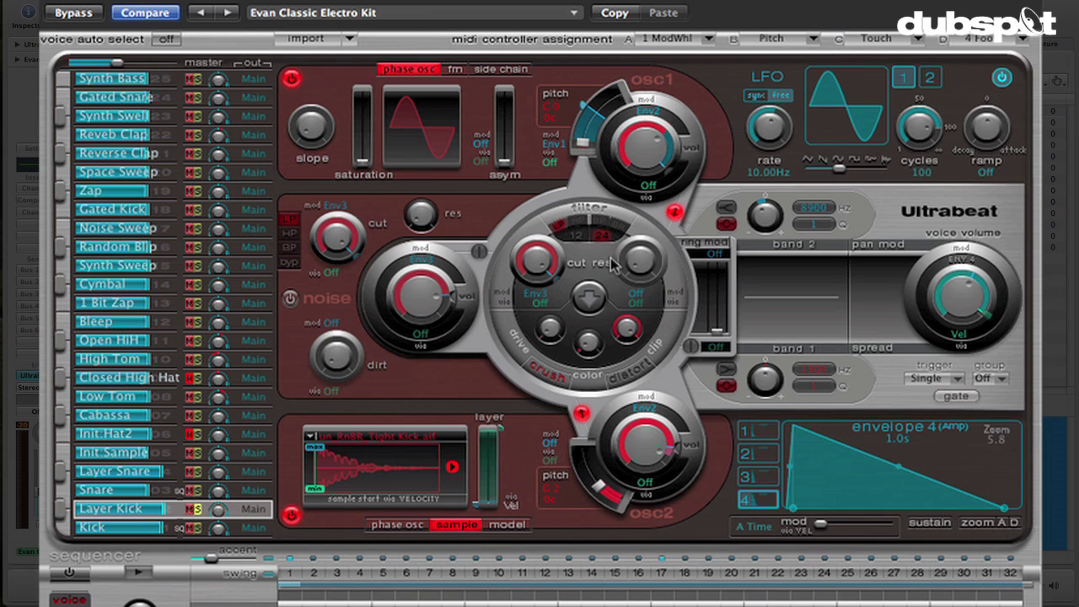
Enable the Layer Kick filter and set its cutoff fully open at 1.00
click(598, 207)
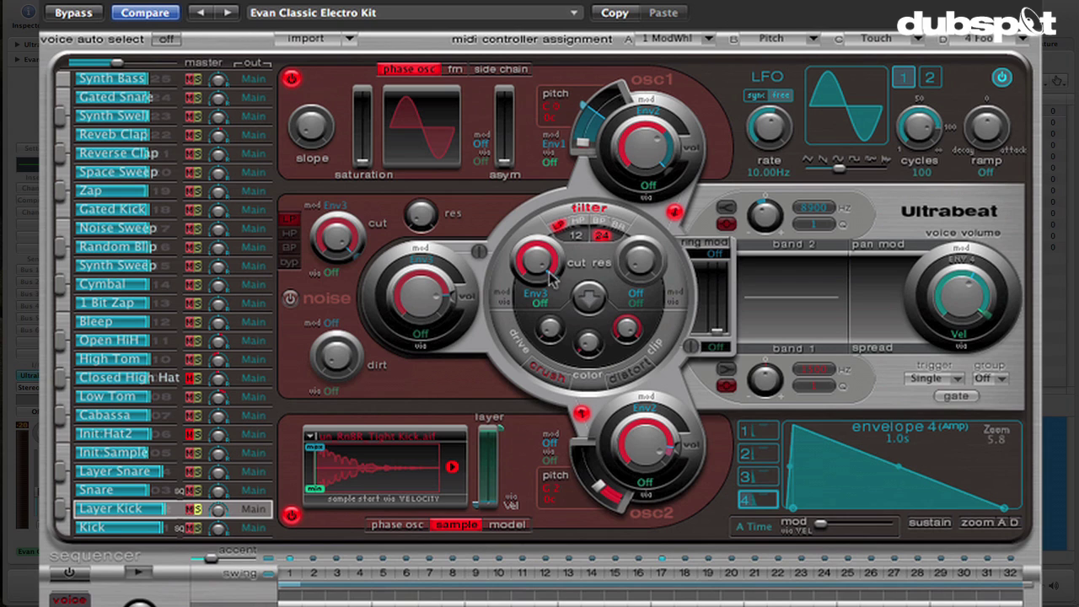
drag(550, 278, 546, 246)
drag(545, 264, 540, 317)
drag(537, 257, 554, 338)
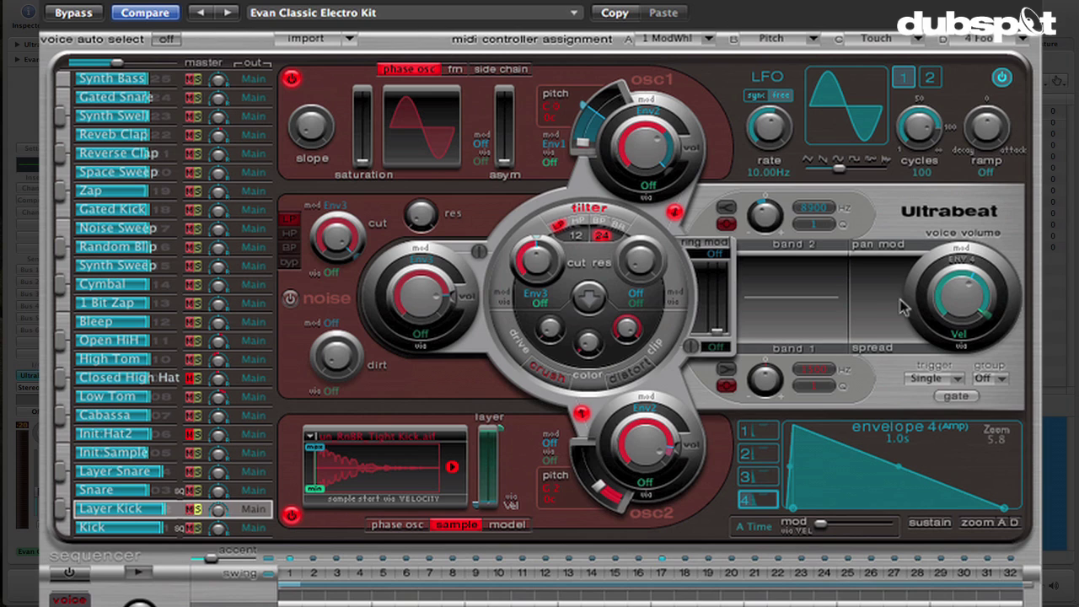
Bypass the filter for oscillator 2's sample, briefly muting that layer to compare
click(582, 412)
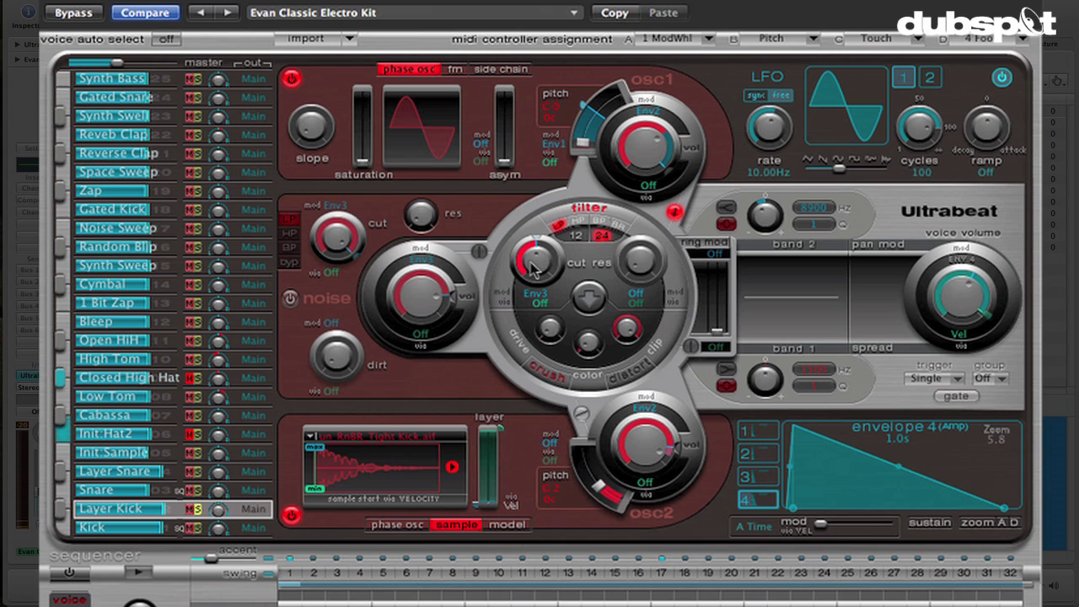
click(291, 515)
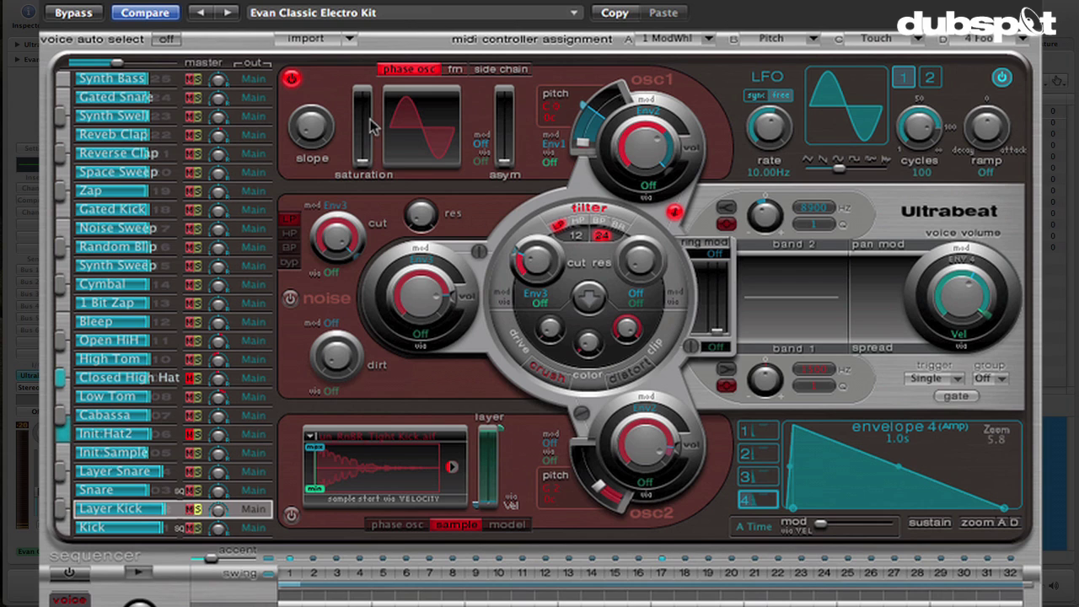
click(291, 514)
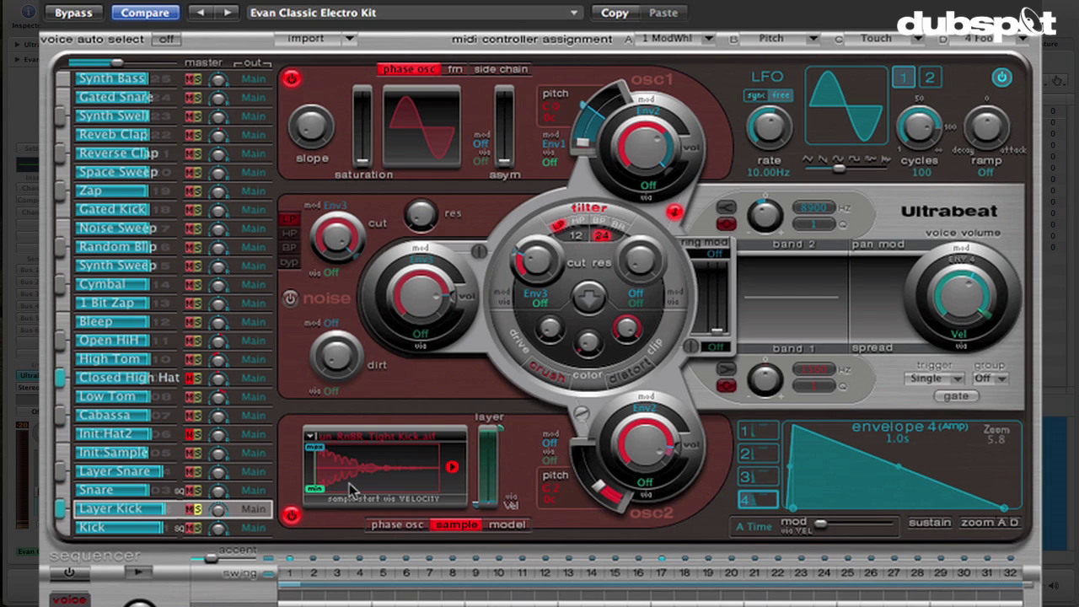
Set oscillator 1's volume to about -31 dB and oscillator 2's to about -3 dB
mouse_move(636, 155)
mouse_down()
mouse_move(649, 189)
mouse_move(644, 144)
mouse_up()
drag(644, 447, 646, 456)
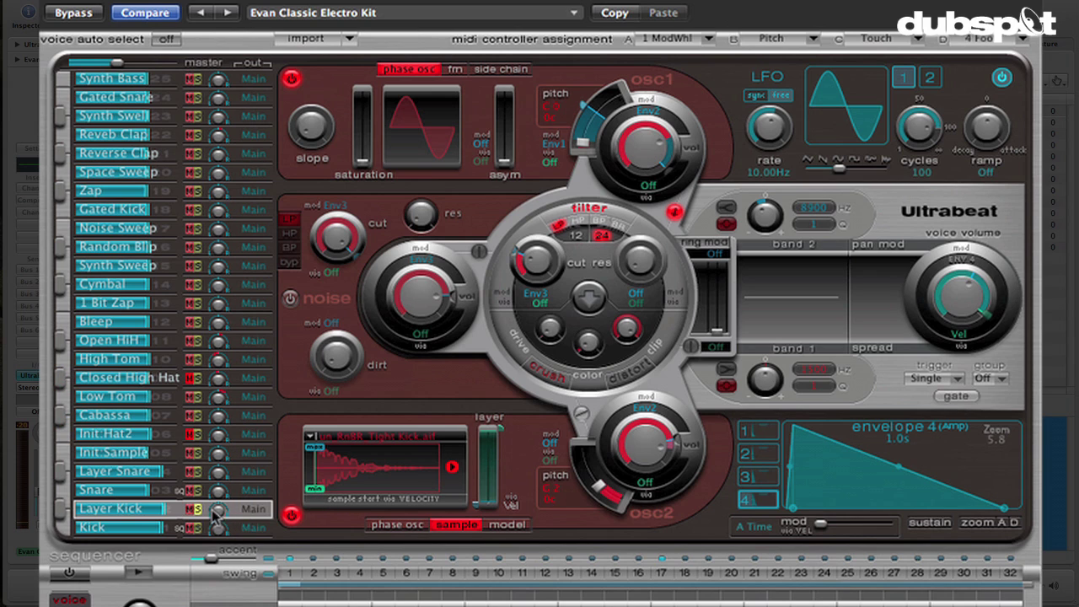
Solo only the Layer Snare voice, then switch off its oscillator 2 and filter
click(185, 473)
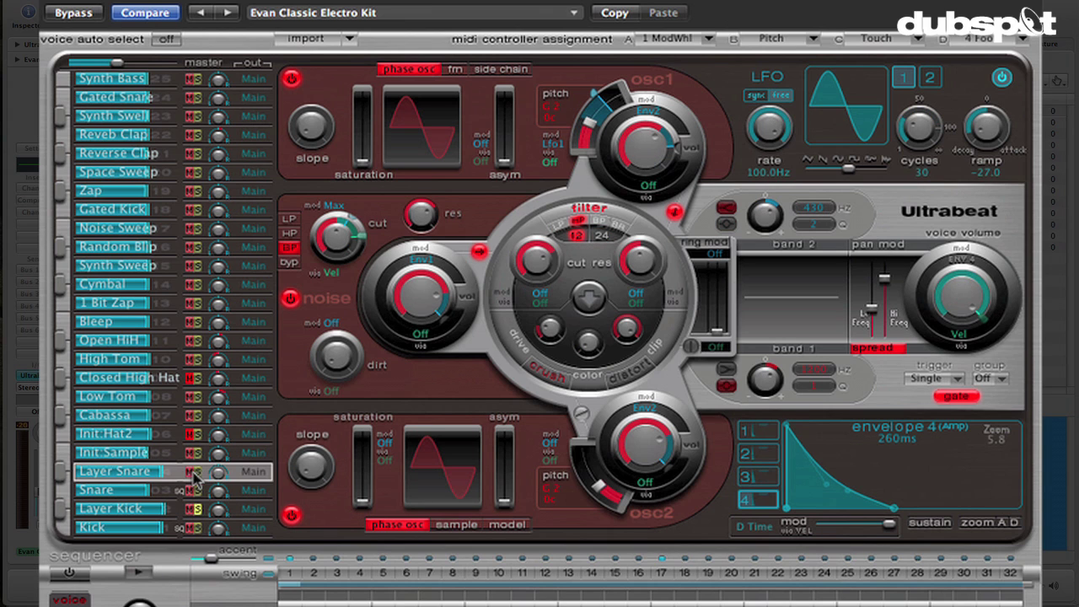
click(197, 472)
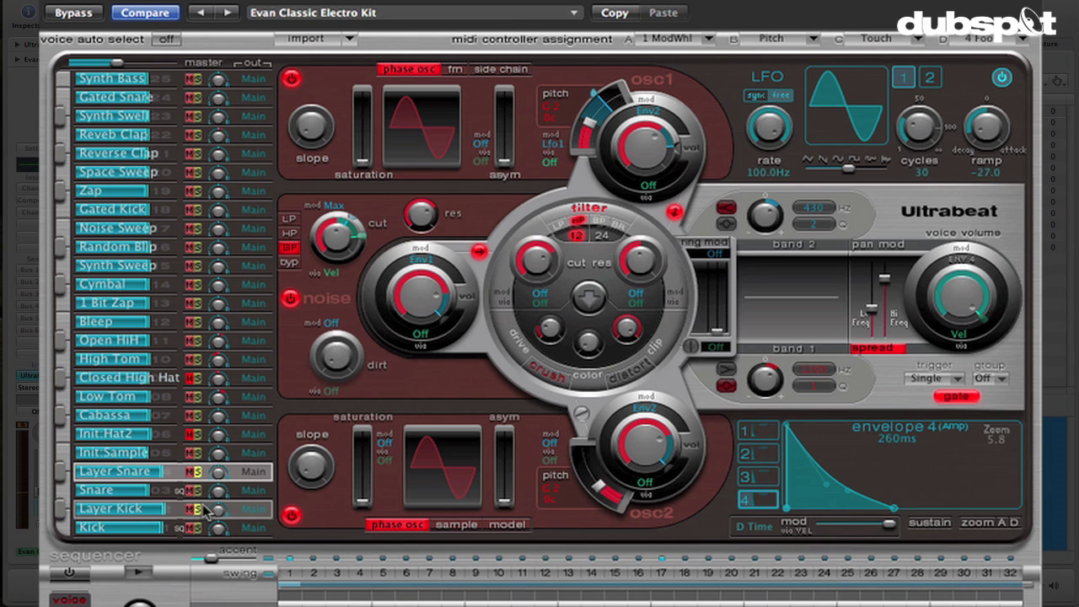
click(197, 509)
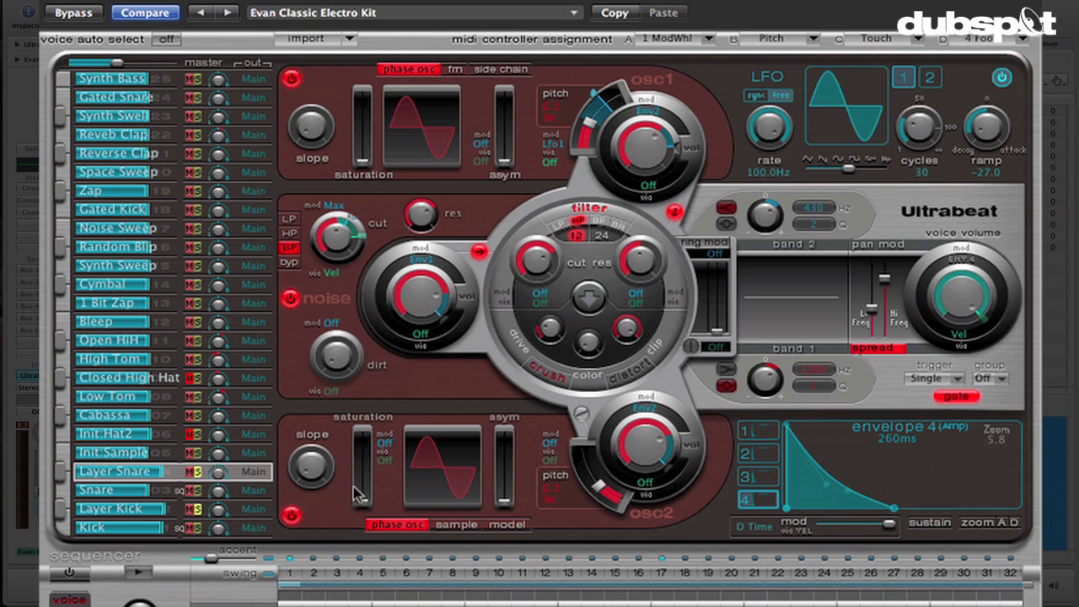
click(291, 515)
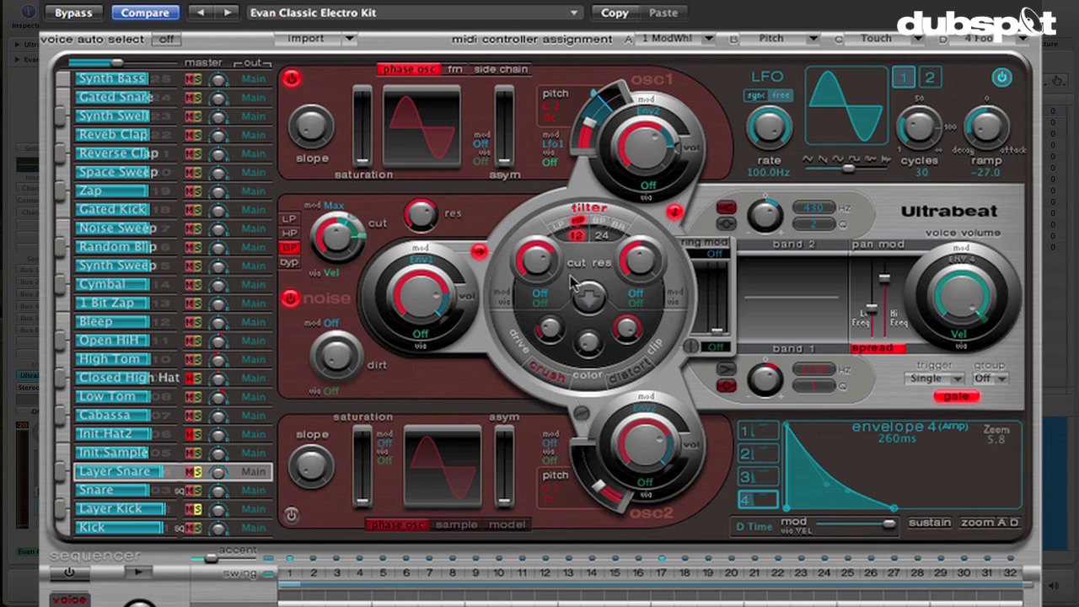
click(593, 208)
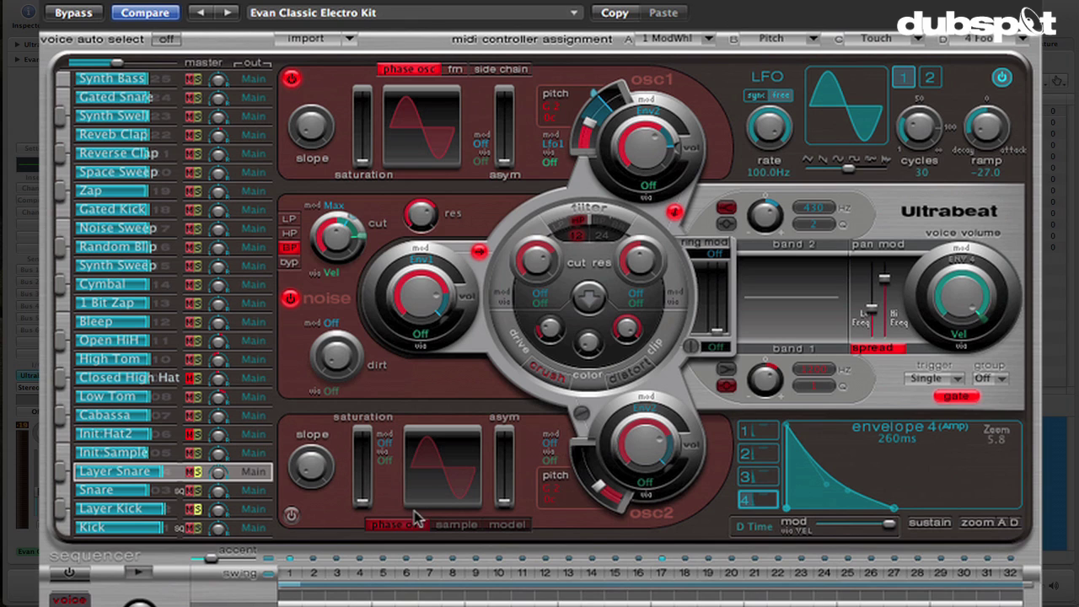
Power on the Layer Snare's osc2 in sample mode and load un_RnBR_Small Clap.aif
click(445, 526)
click(290, 516)
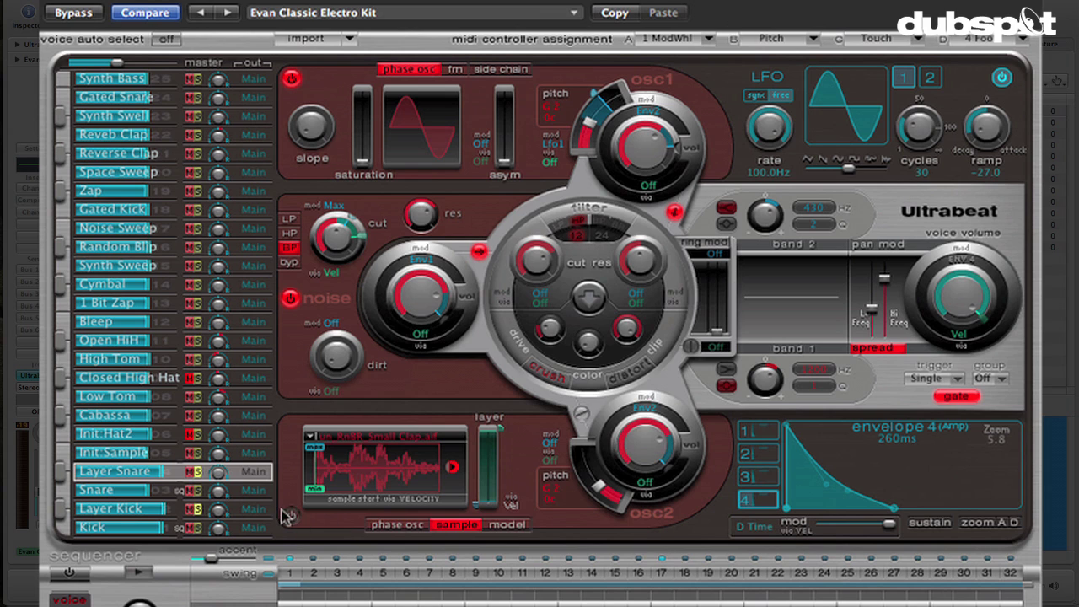
click(307, 439)
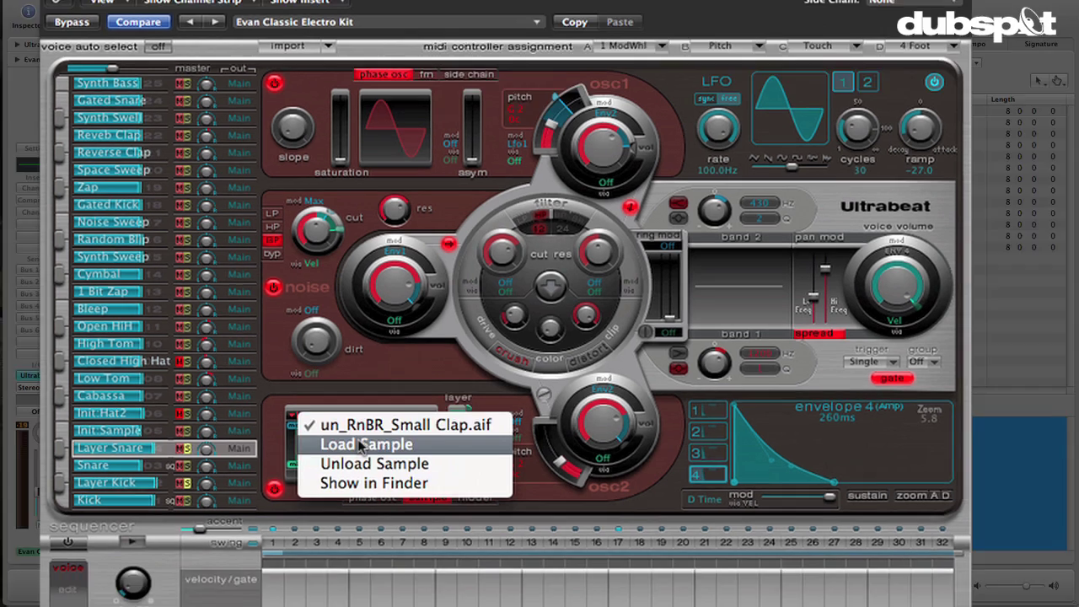
click(361, 444)
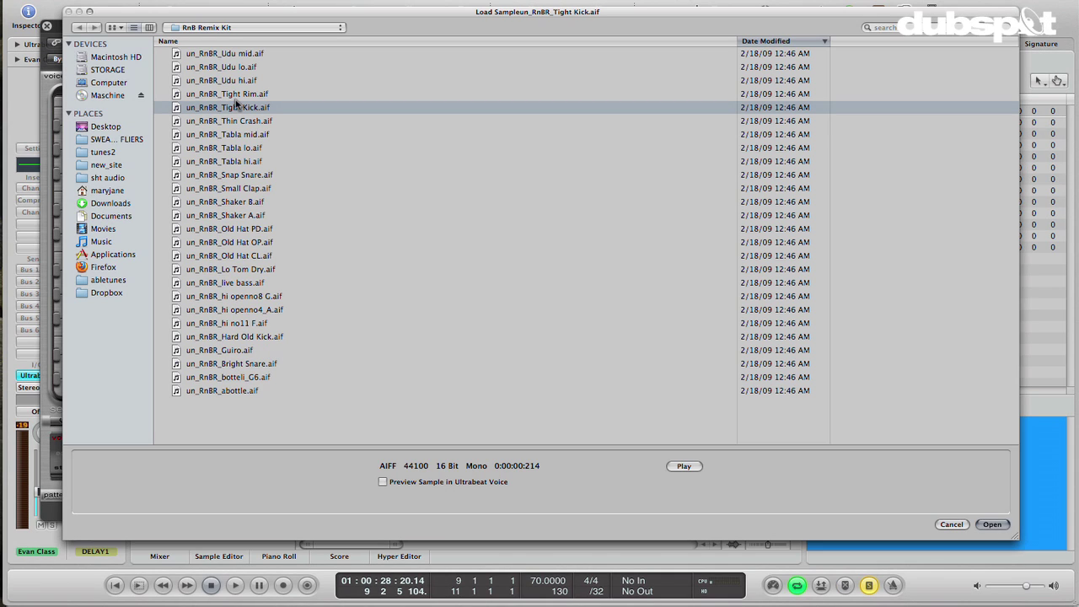
click(249, 188)
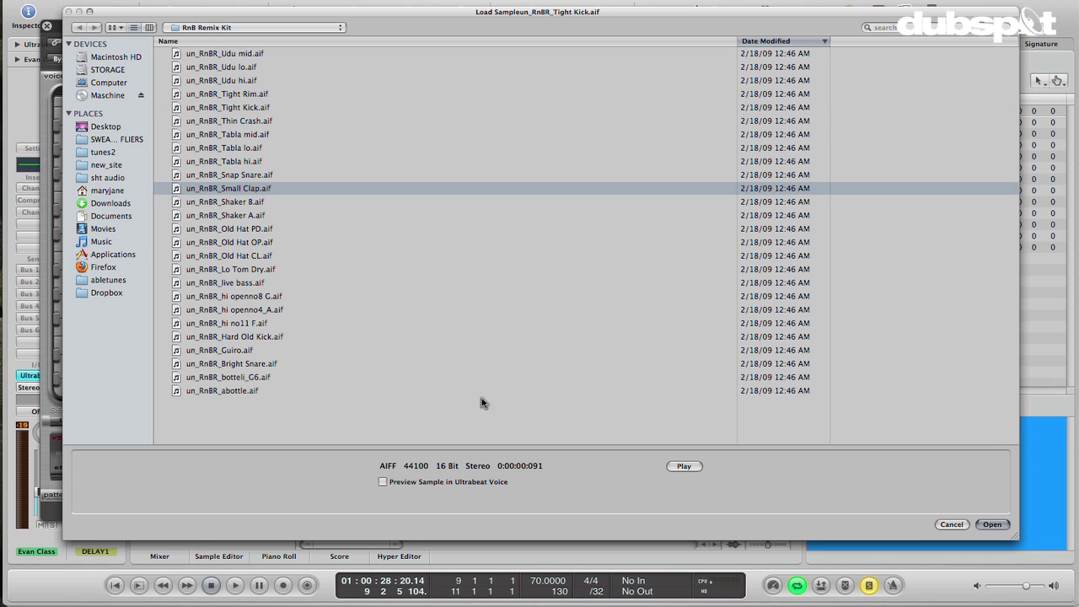
click(678, 466)
click(992, 525)
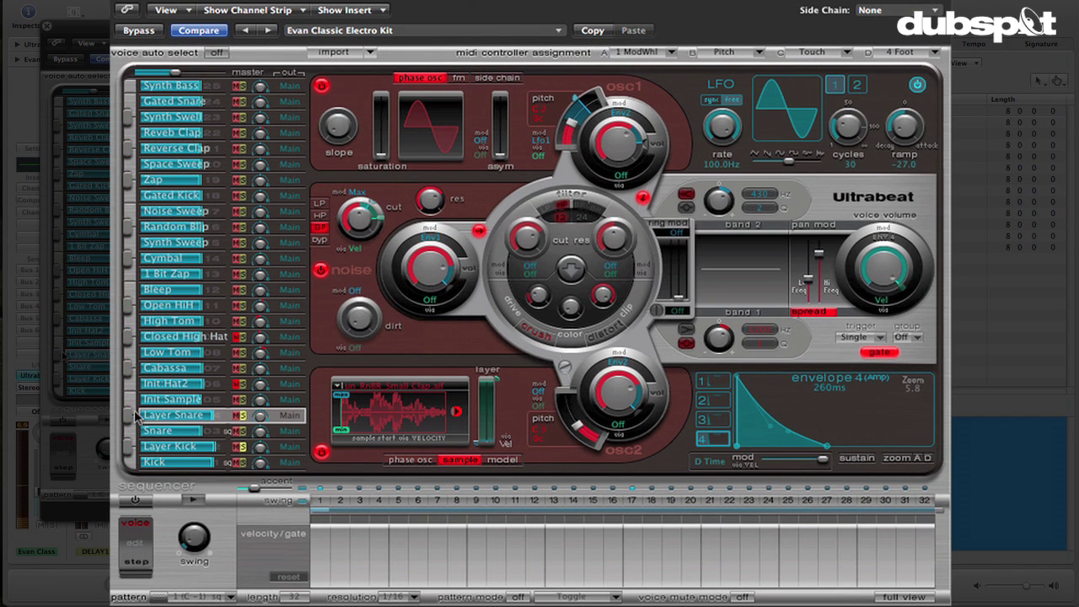
click(322, 87)
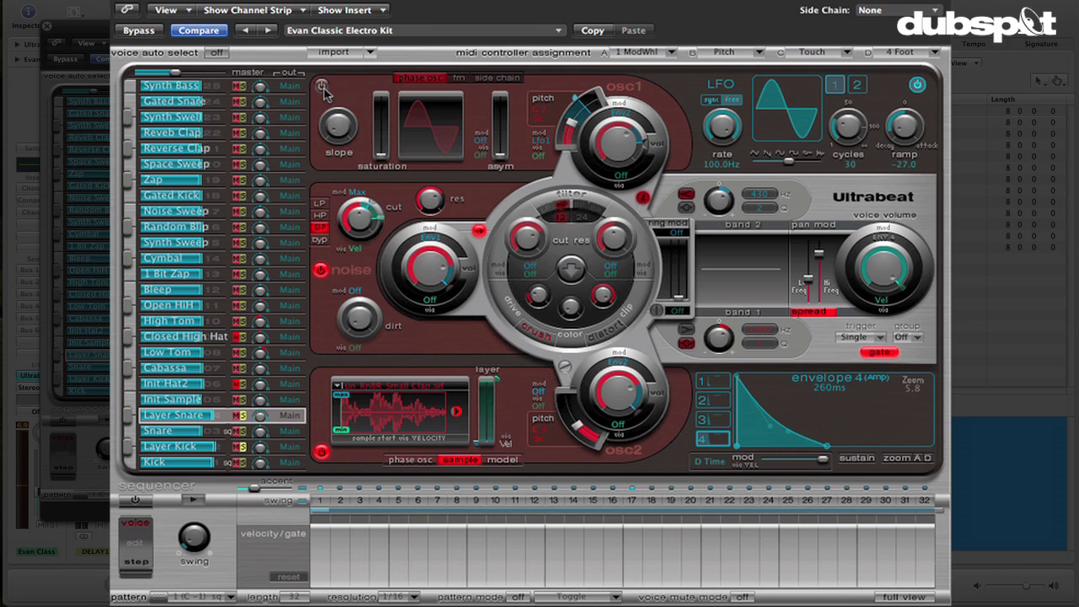
click(322, 271)
click(127, 415)
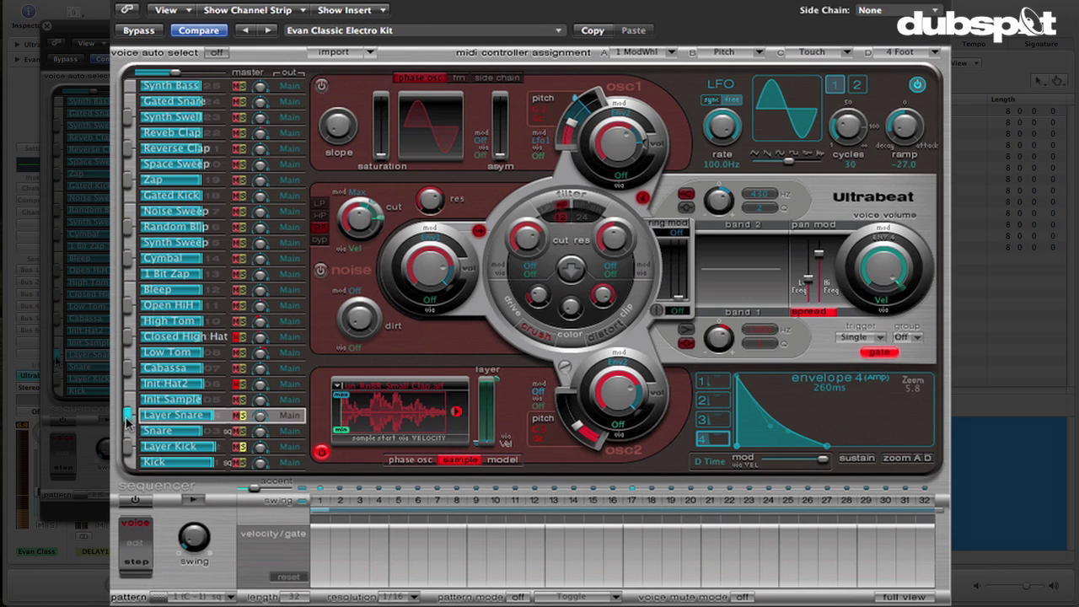
mouse_move(580, 430)
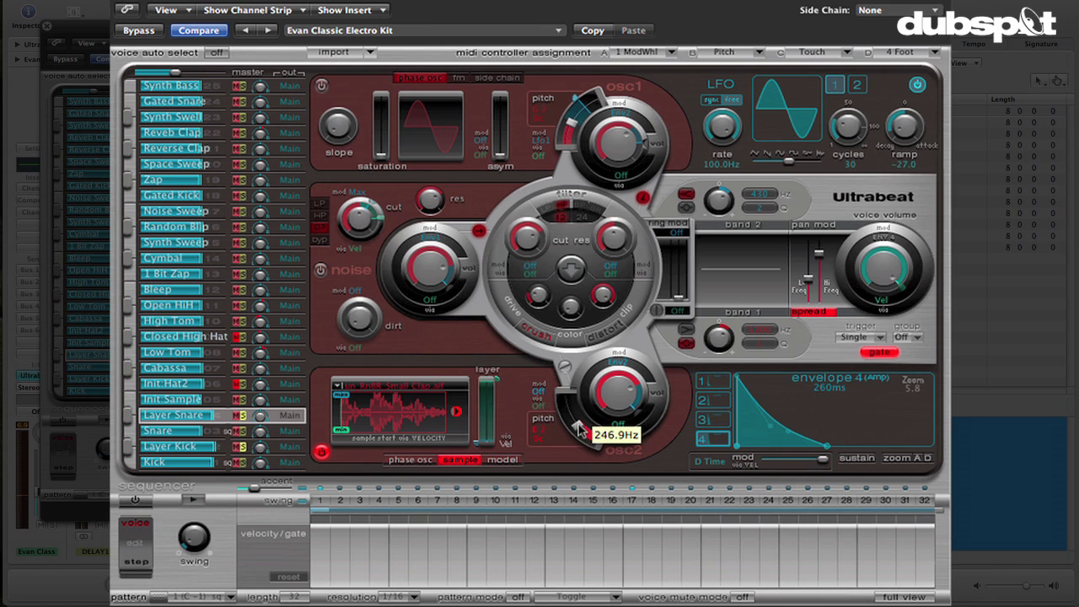
drag(582, 432, 577, 431)
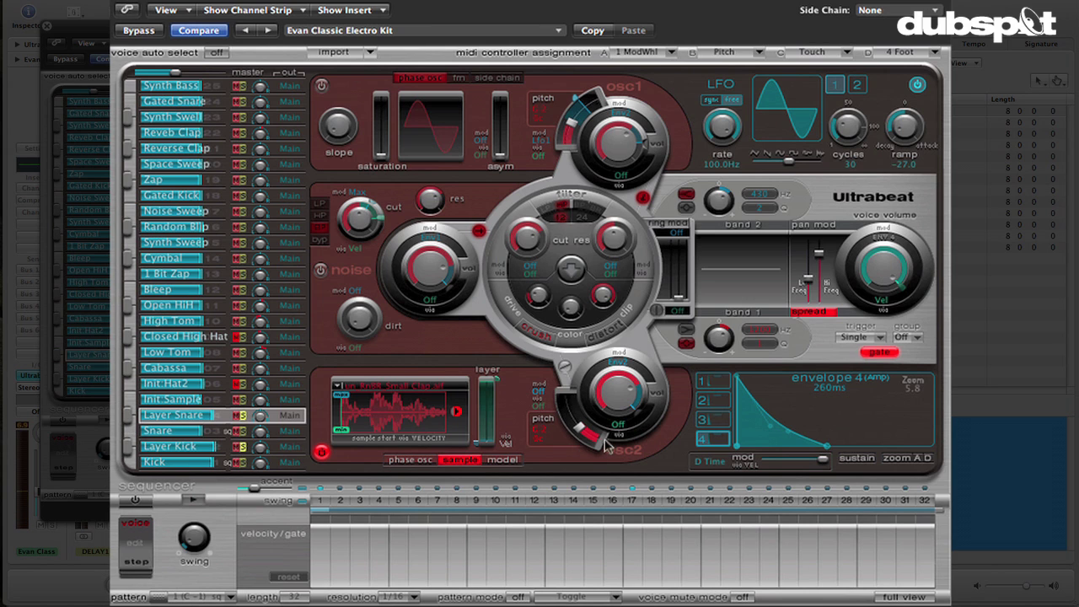
mouse_move(580, 432)
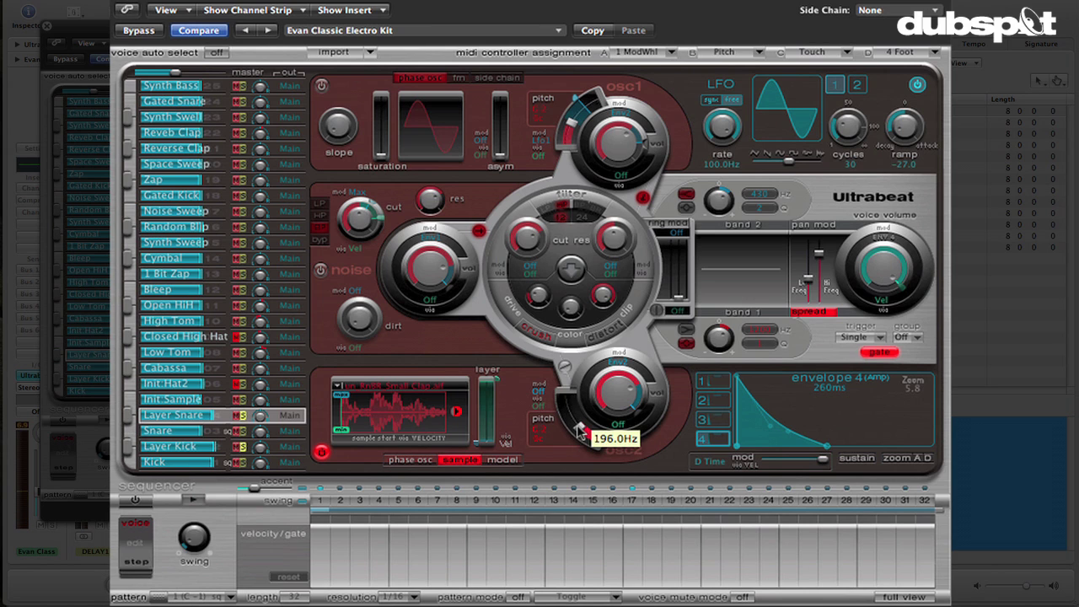
click(126, 414)
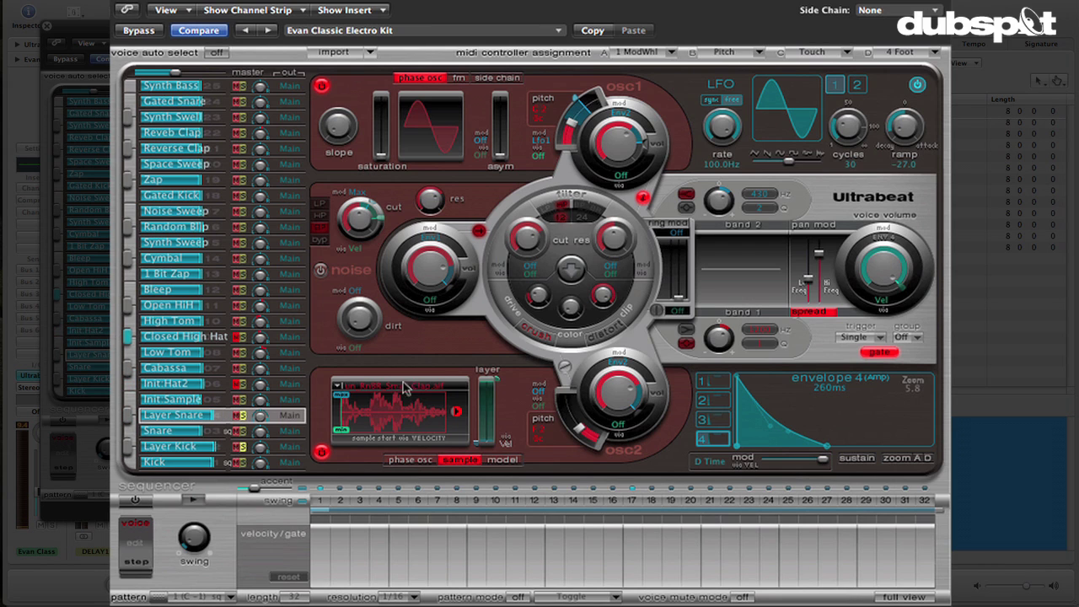
Turn off the snare's sample layer, enable the filter and lower its cutoff slightly
click(321, 452)
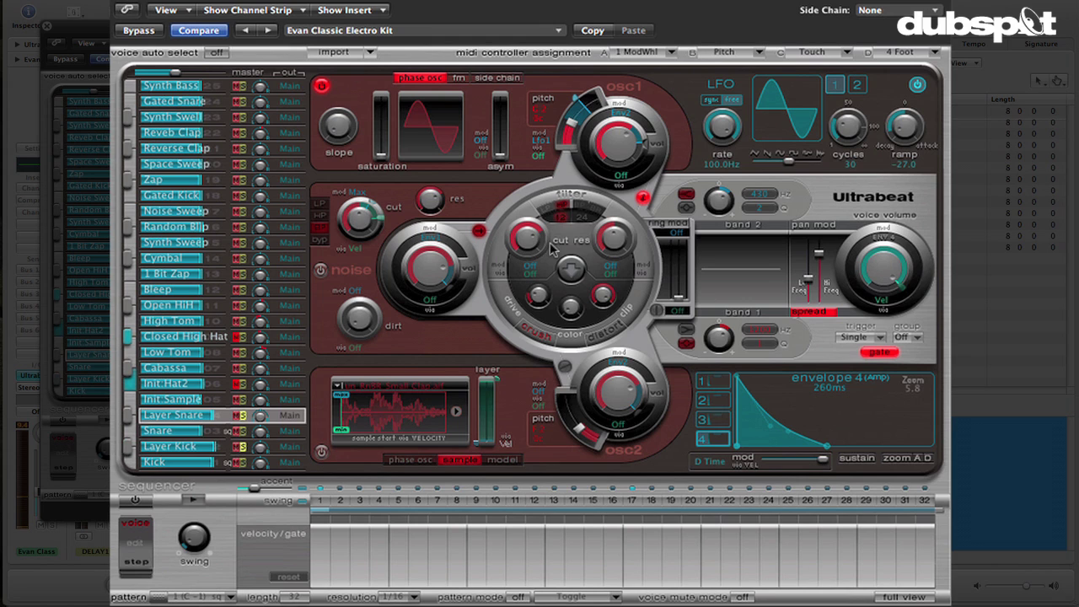
click(571, 194)
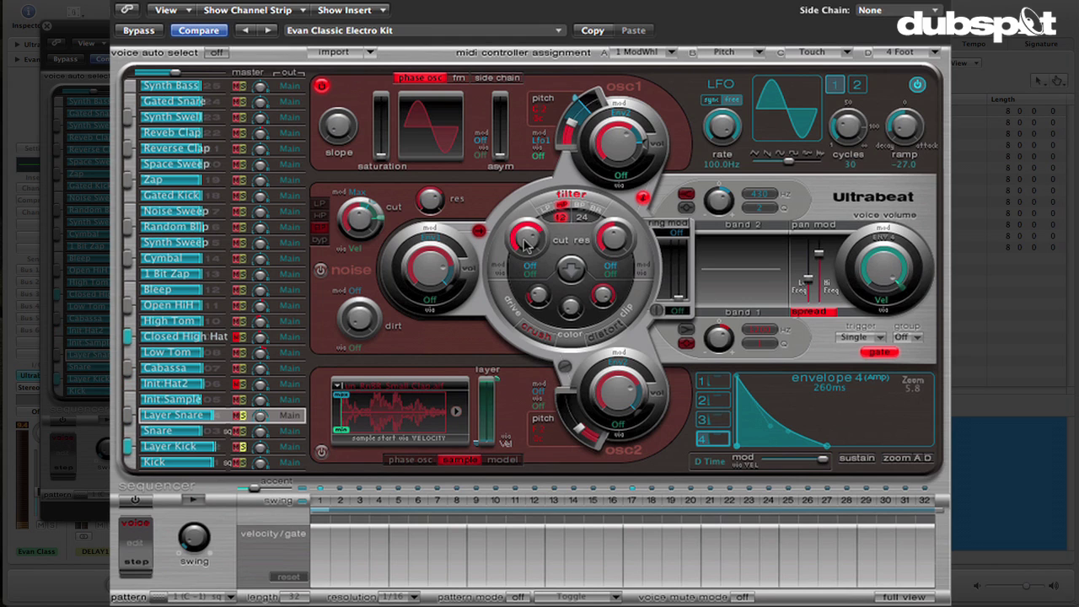
drag(526, 244, 540, 269)
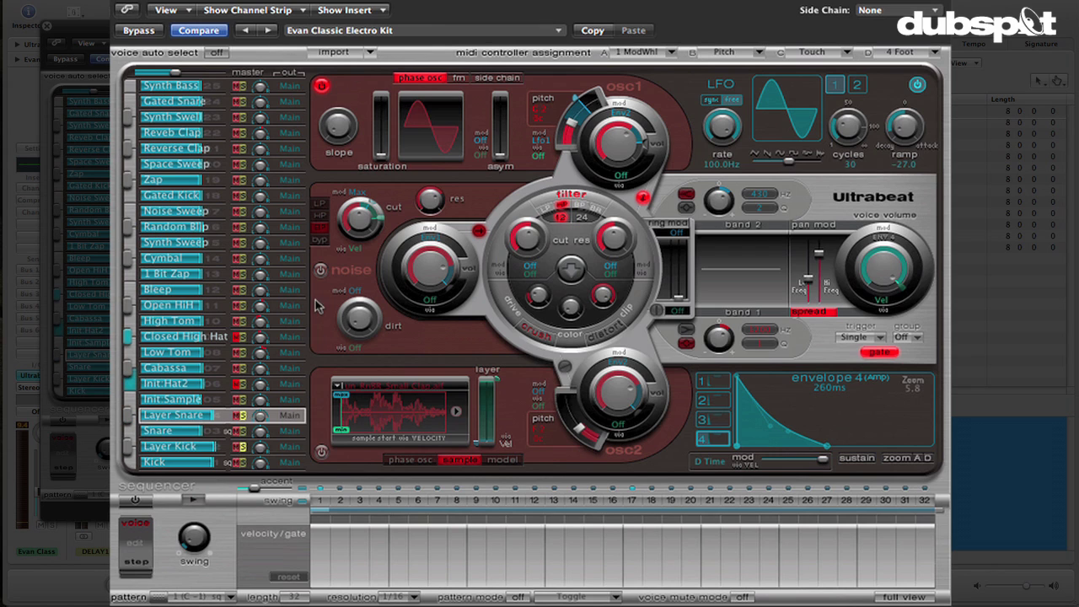
Switch on the noise generator and compare the sound with the phase oscillator off and on
click(320, 271)
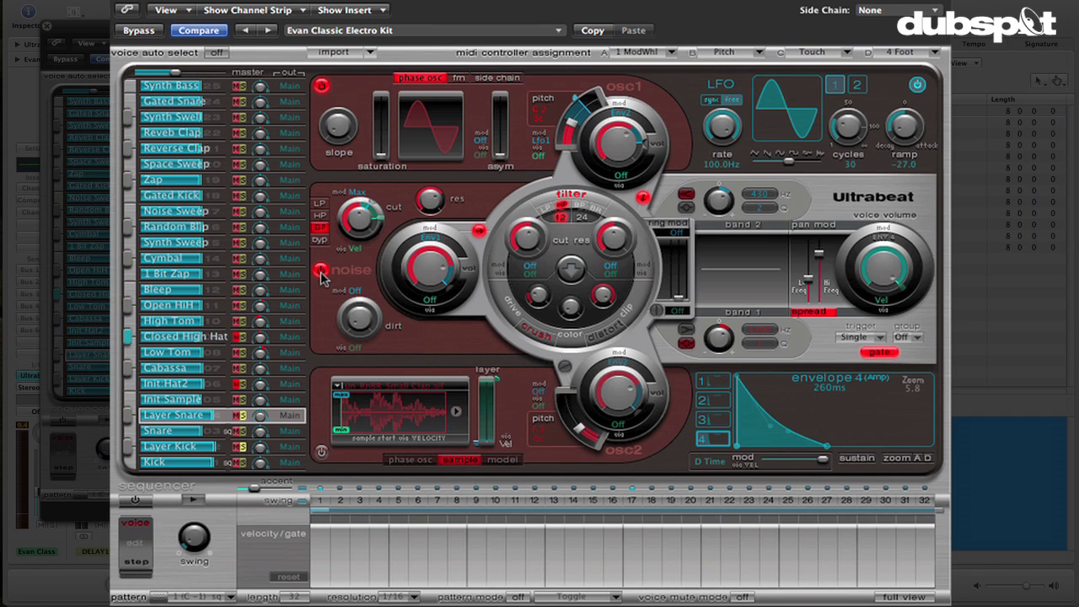
click(320, 86)
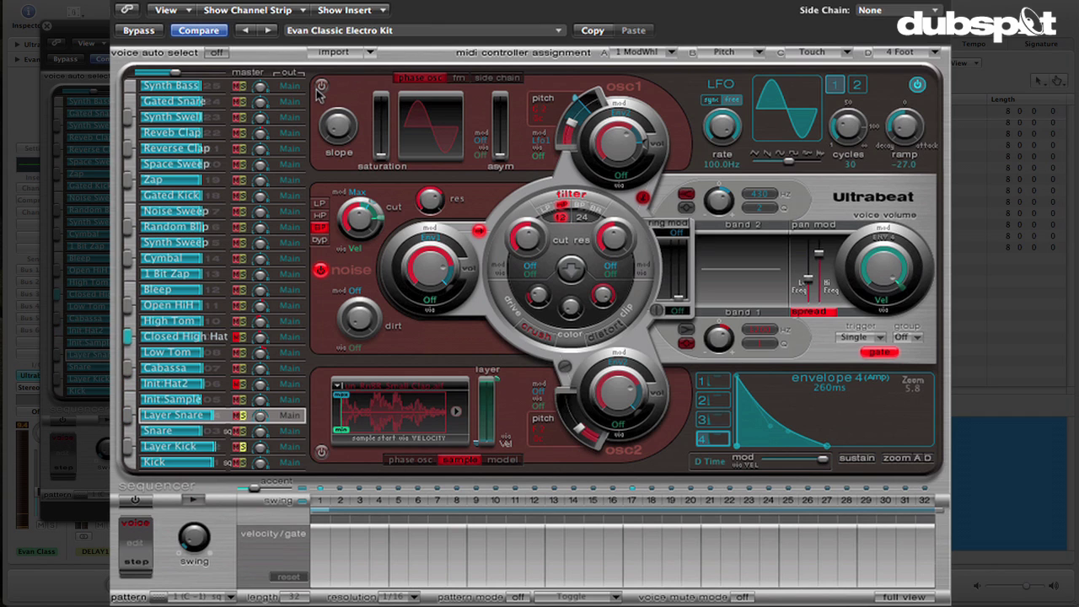
click(320, 87)
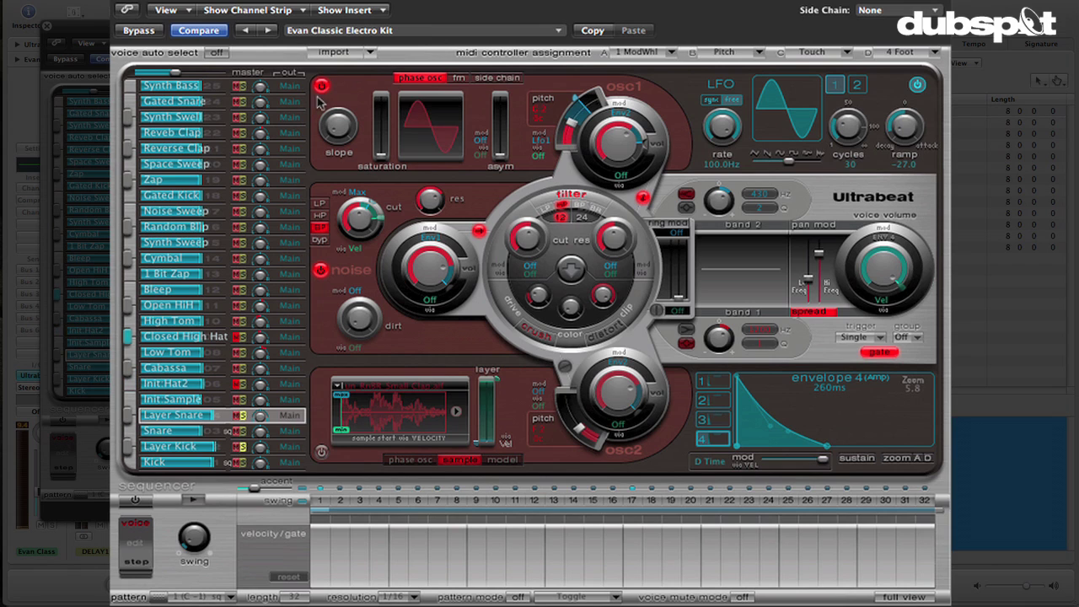
Re-enable the clap sample layer louder and at a lower pitch, and set the noise layer to -11dB
click(321, 453)
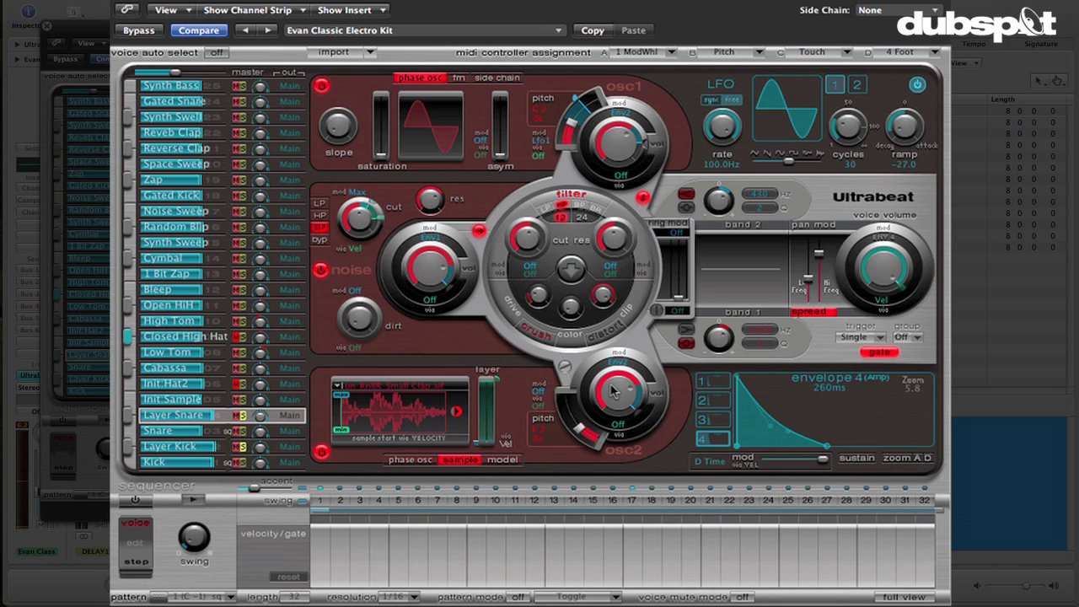
drag(612, 390, 618, 403)
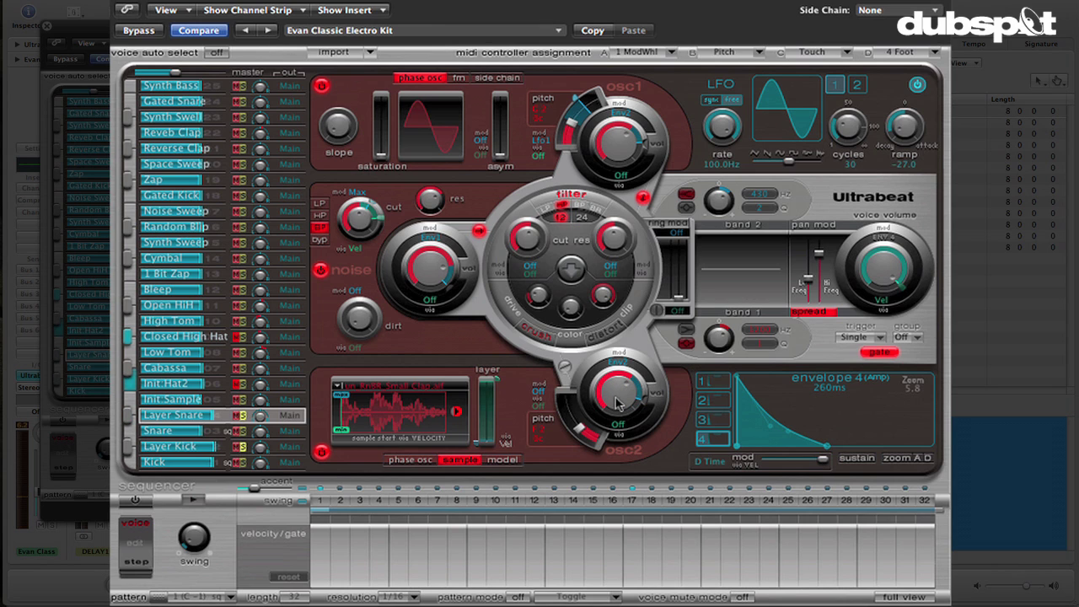
click(580, 433)
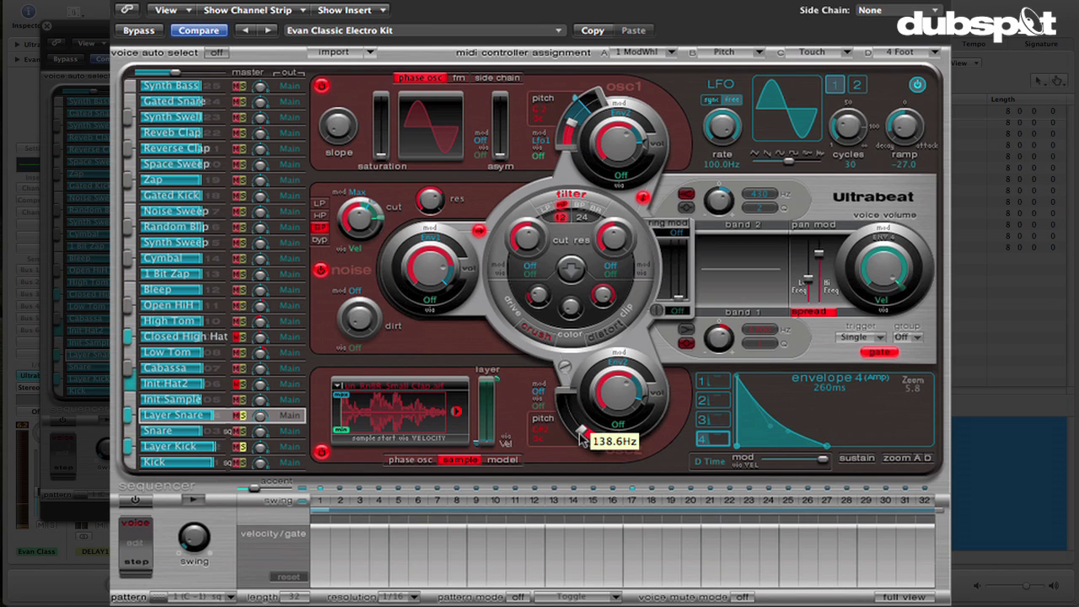
drag(580, 434, 582, 433)
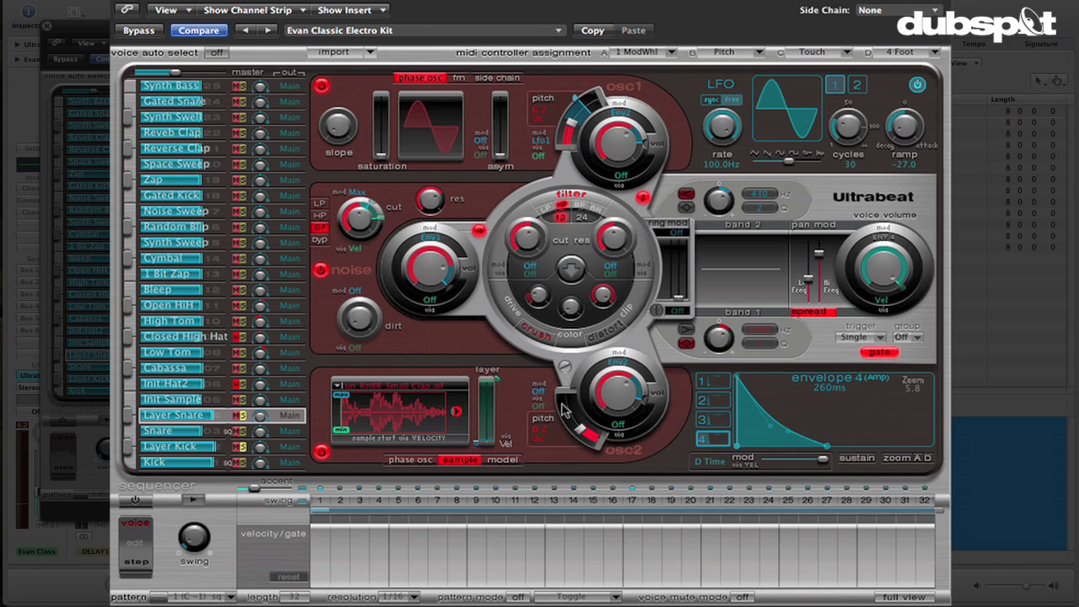
click(565, 366)
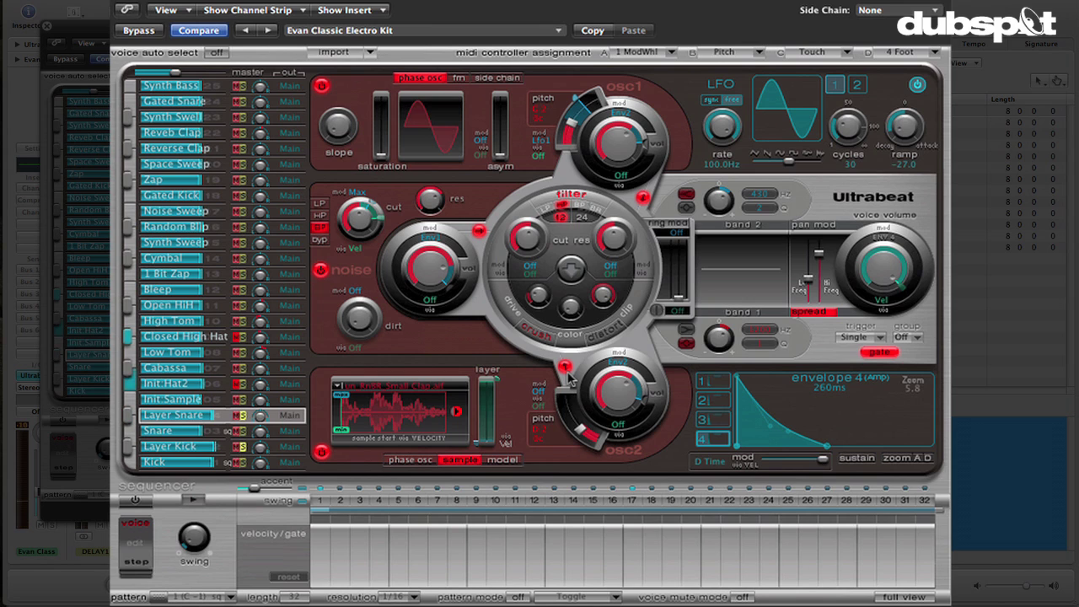
click(565, 367)
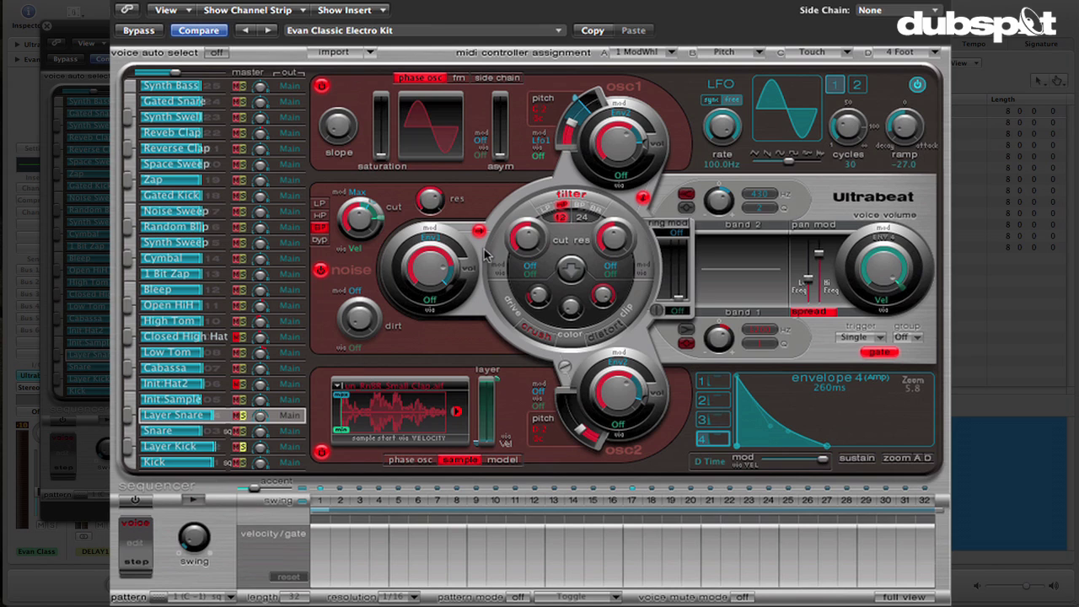
mouse_move(427, 269)
mouse_down()
mouse_move(426, 286)
mouse_move(424, 271)
mouse_up()
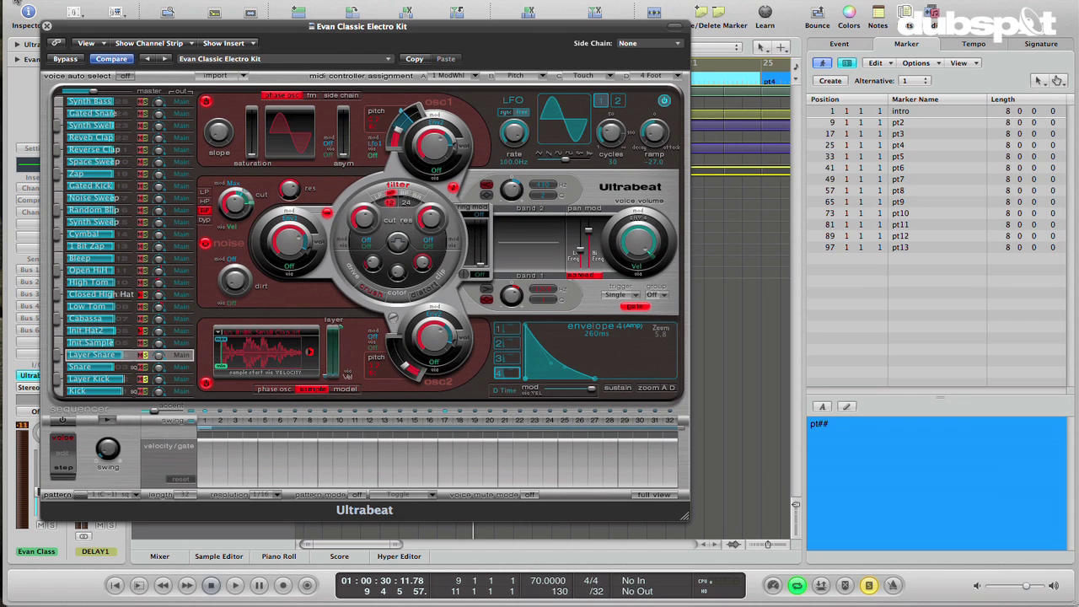
Close Ultrabeat, mute the Evan Classic Electro Kit track and select ub_video_kit
click(47, 26)
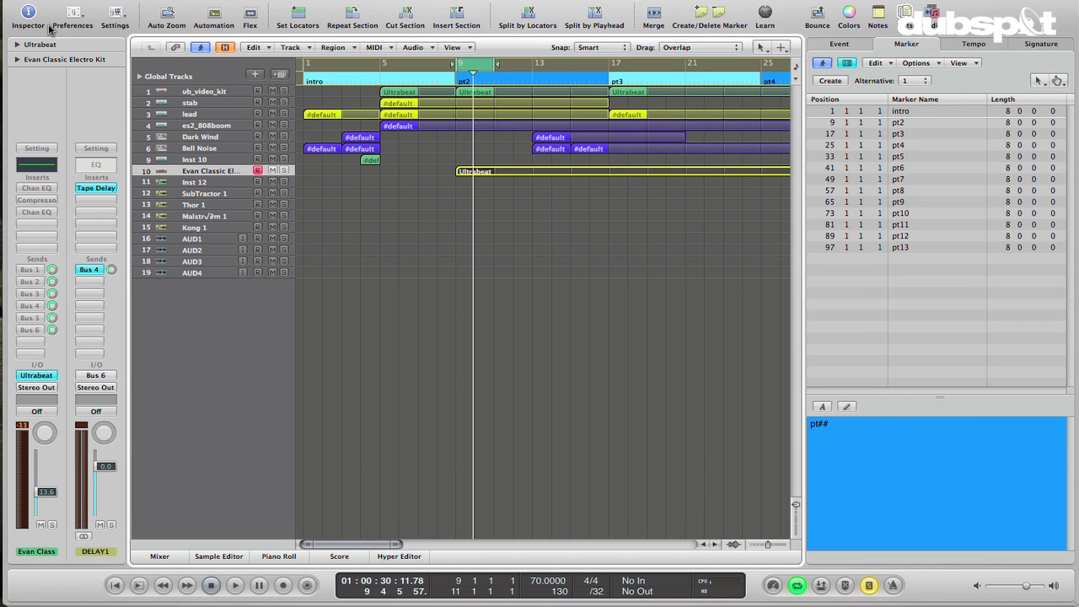
click(272, 171)
click(213, 91)
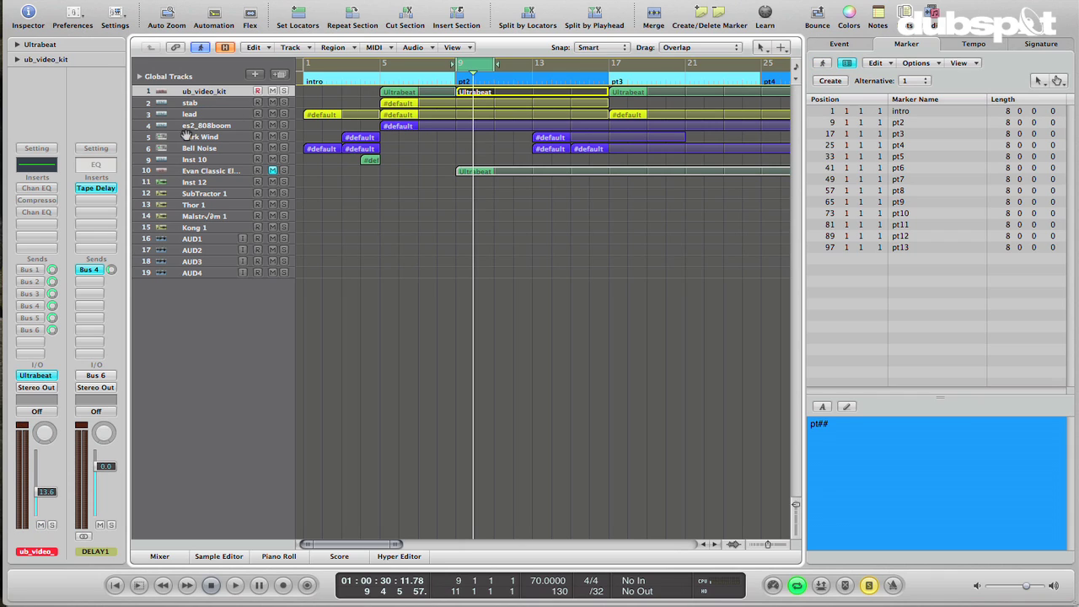
Show the Mixer and play the arrangement briefly to hear the kit's outputs
key(x)
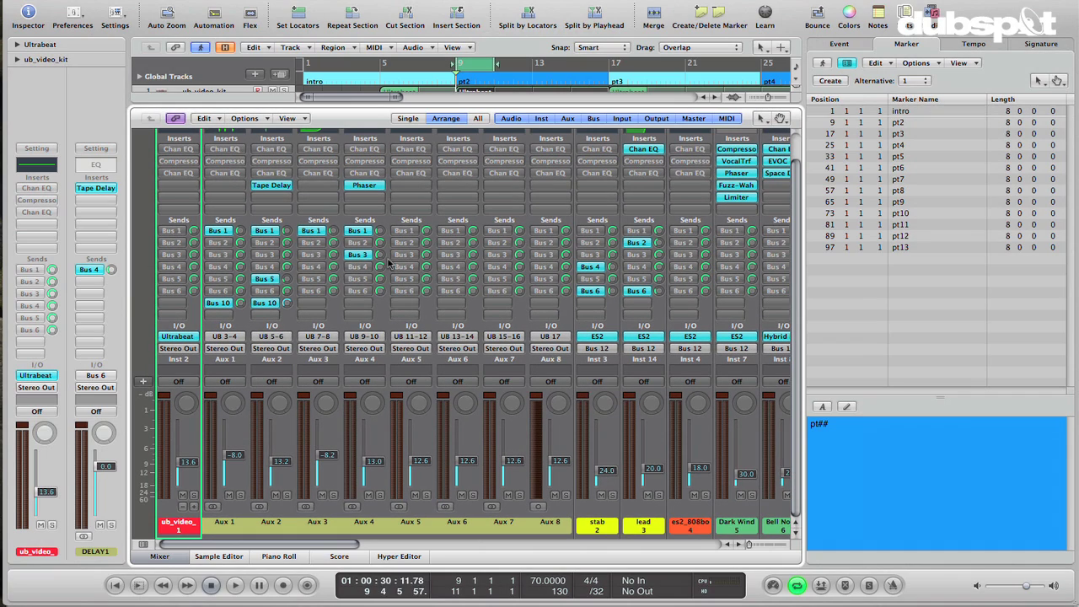
key(space)
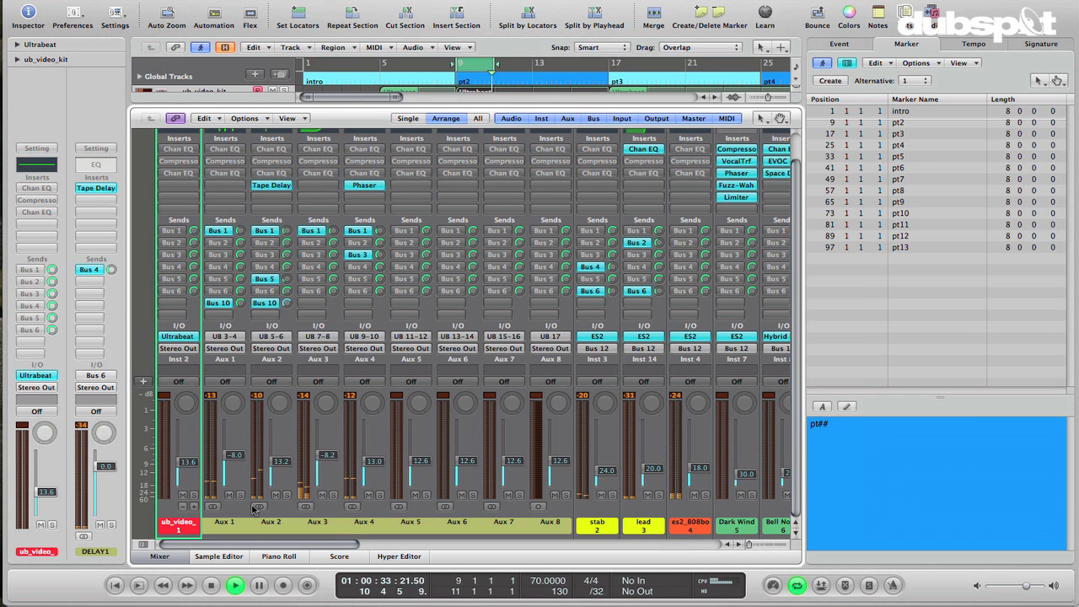
key(space)
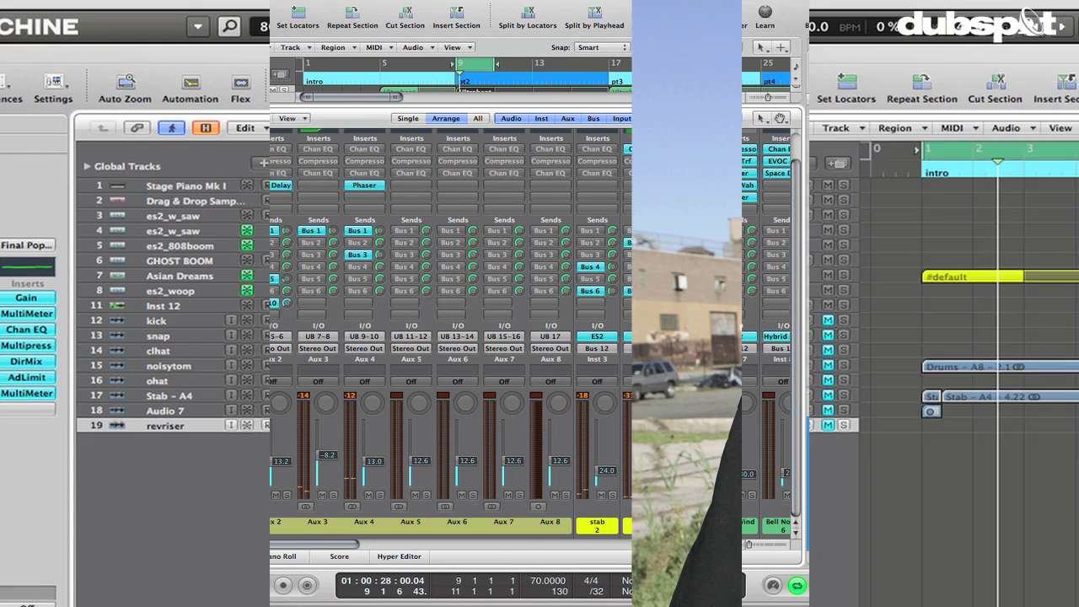